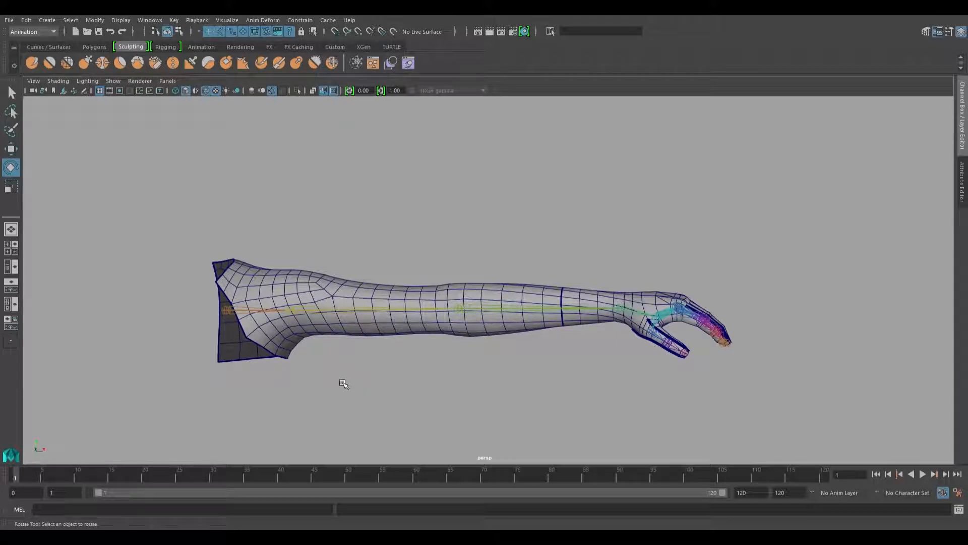
- Try rotating the upper arm joint upward to test the shoulder deformation, undo the rotation and clear the selection
click(380, 325)
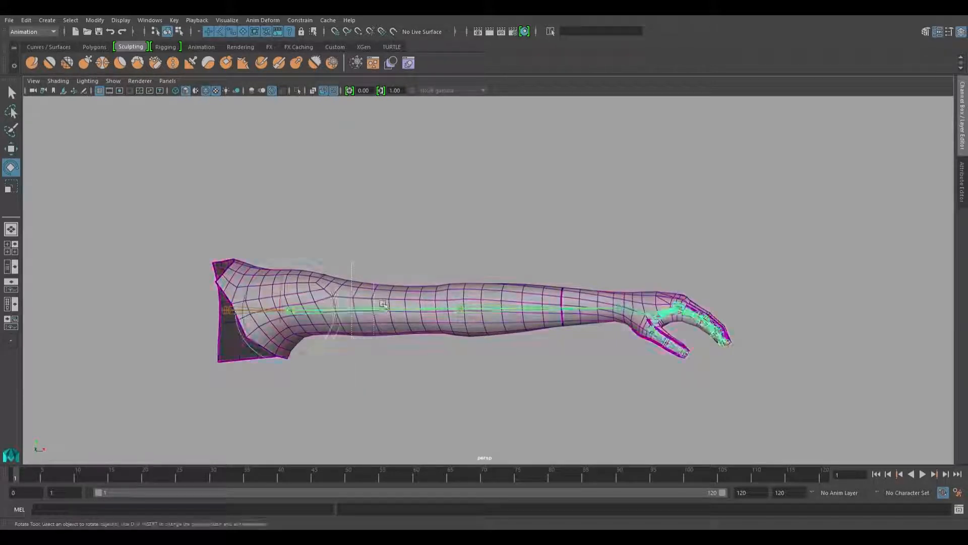
drag(332, 285, 395, 263)
key(ctrl+z)
key(ctrl+z)
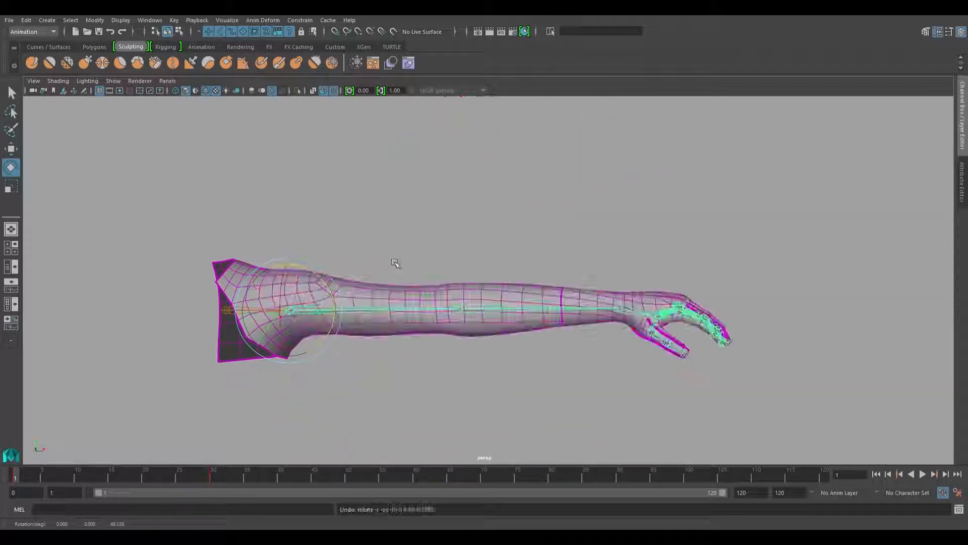
click(395, 263)
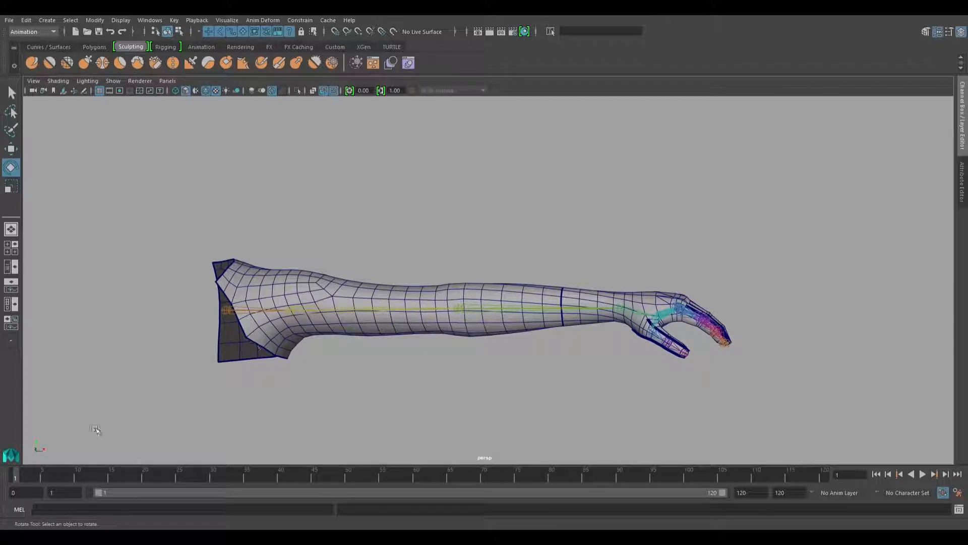
- Go to frame 36 on the timeline, where the arm is raised, and examine the shoulder deformation
drag(31, 477, 255, 476)
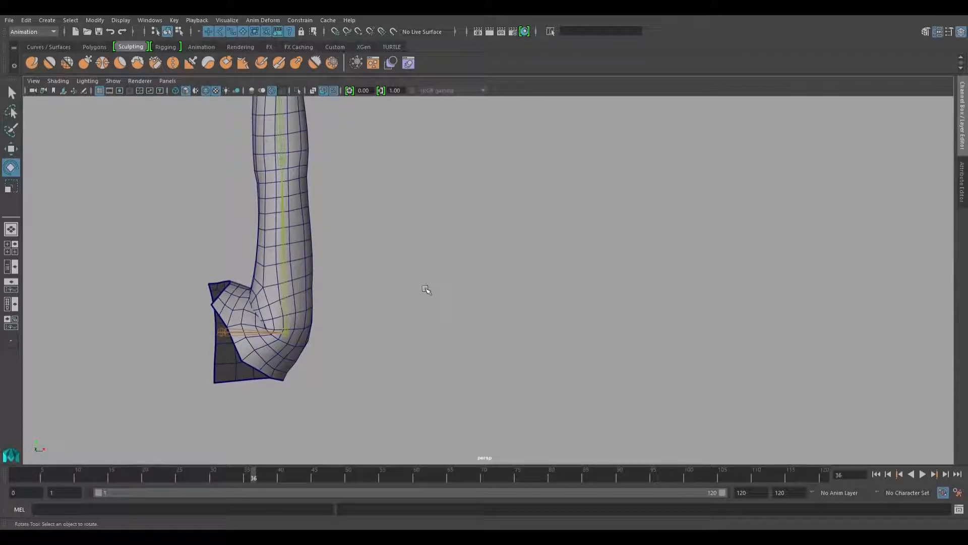
alt+drag(426, 289, 348, 280)
alt+drag(417, 303, 454, 305)
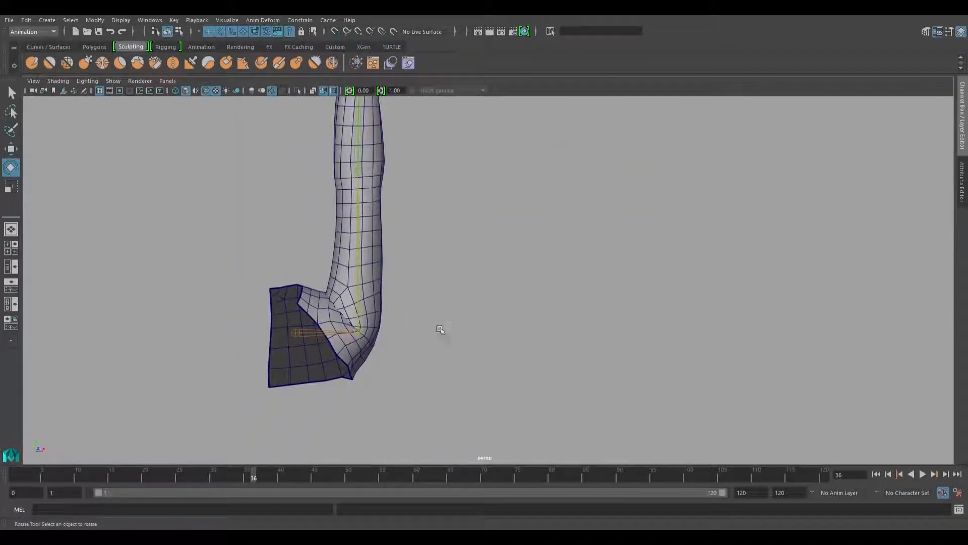
alt+drag(425, 335, 407, 335)
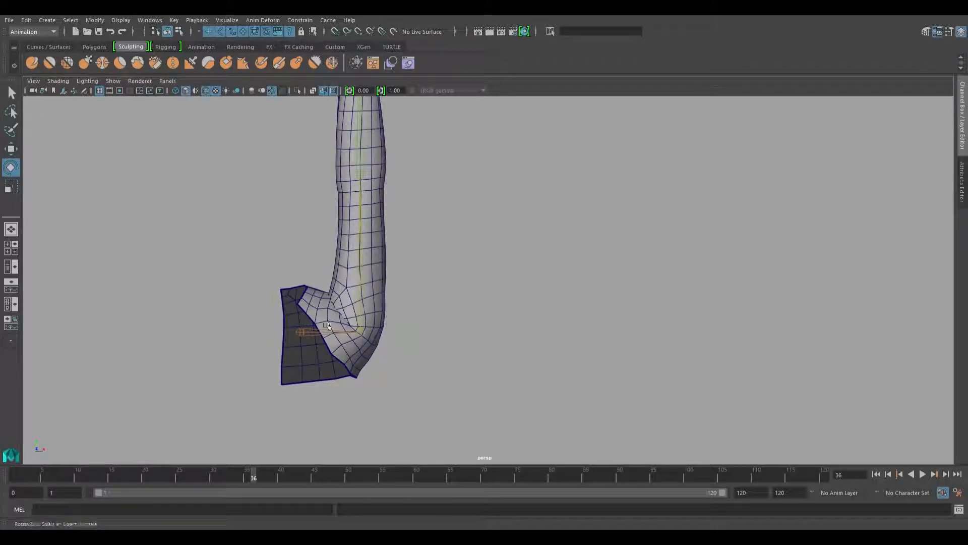
- Duplicate the posed arm mesh and isolate the copy in the viewport
click(350, 321)
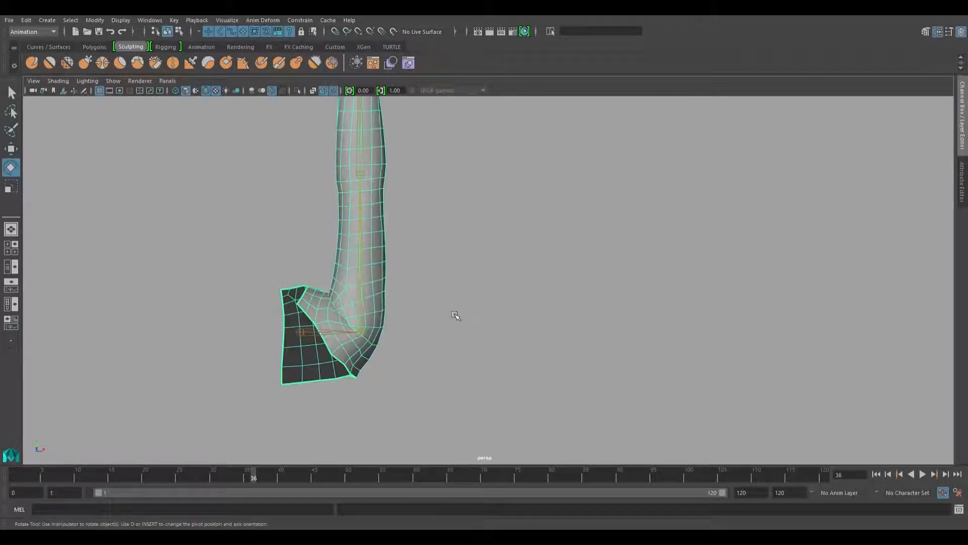
key(ctrl+d)
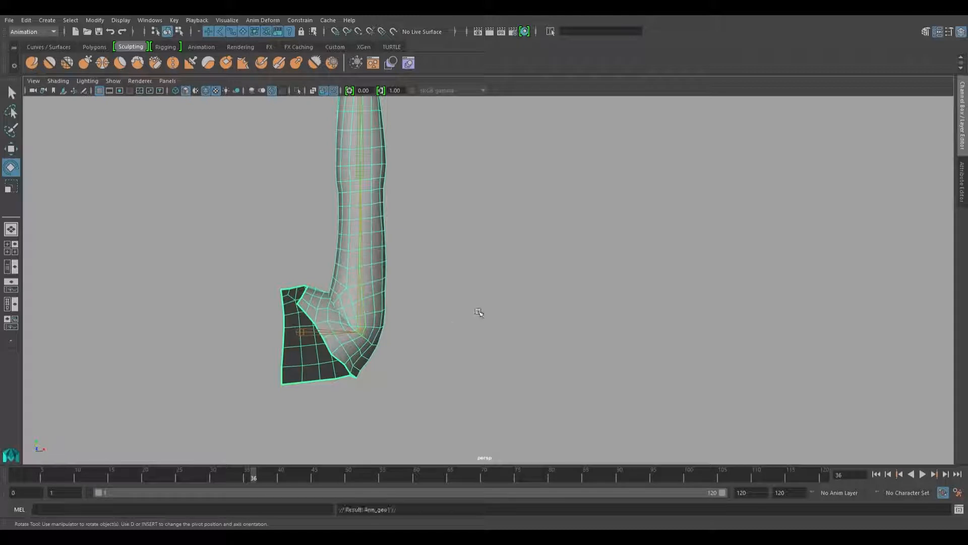
click(298, 91)
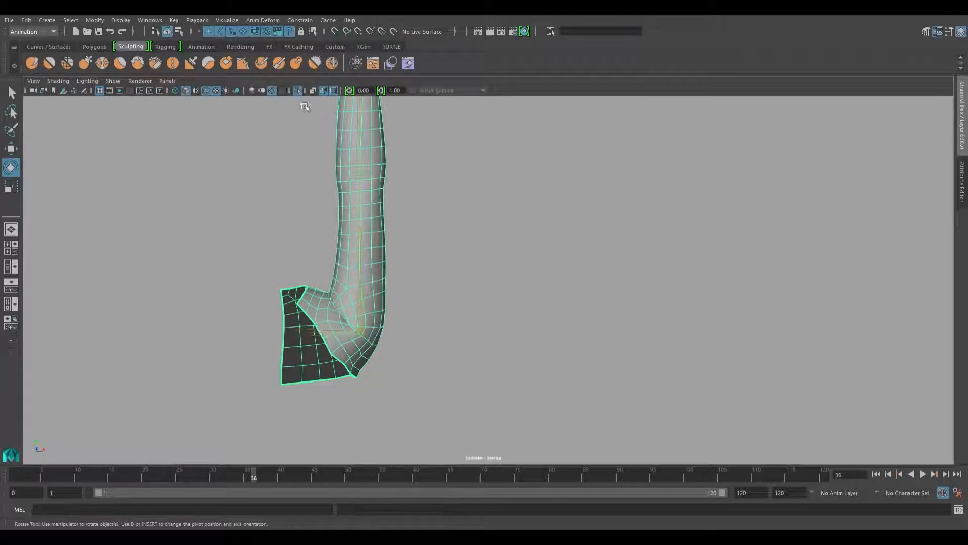
alt+drag(402, 360, 396, 315)
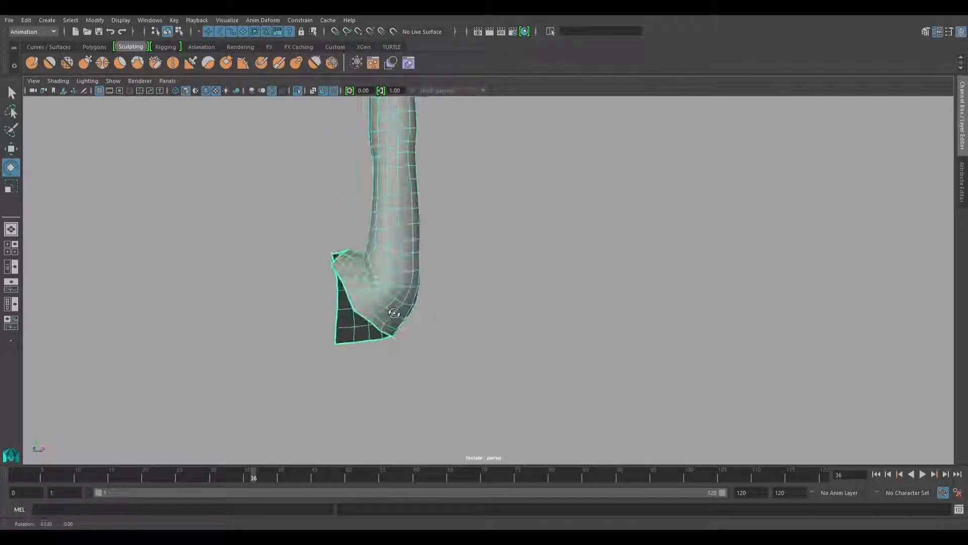
click(961, 121)
scroll(889, 262, down, 7)
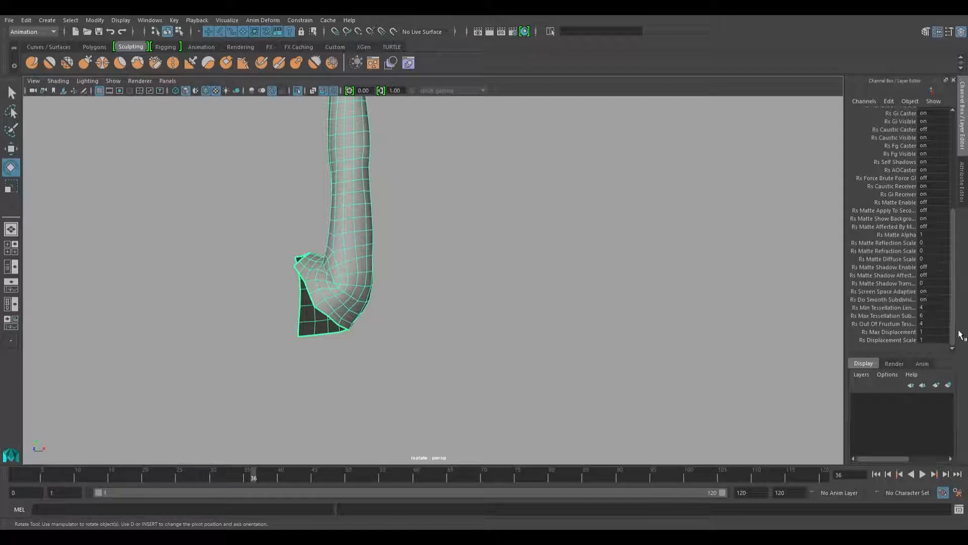
drag(954, 324, 954, 202)
click(962, 132)
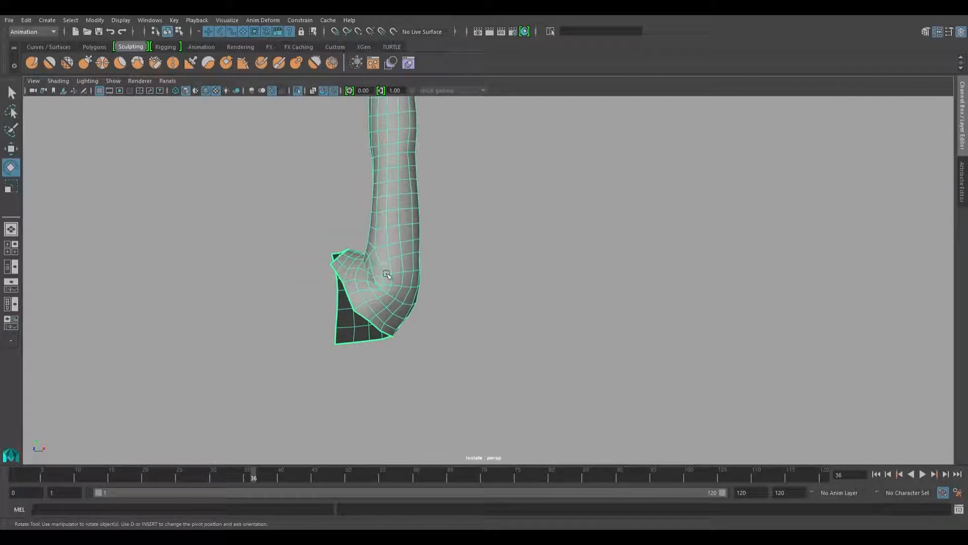
- Smooth the pinched shoulder crease with the Smooth sculpting tool, working from the open inner side of the arm mesh
click(49, 62)
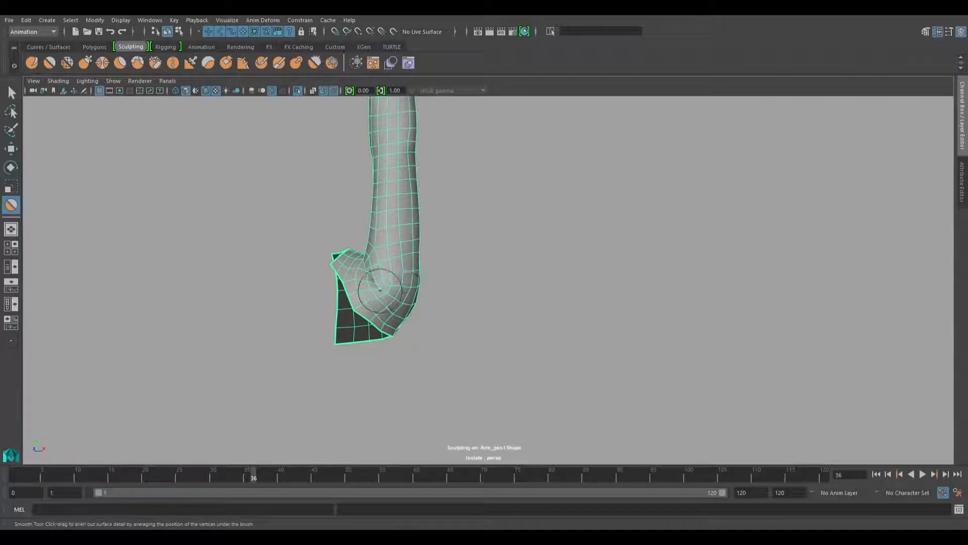
alt+right_drag(389, 302, 599, 329)
alt+drag(452, 297, 613, 293)
mouse_move(473, 207)
mouse_down()
mouse_move(502, 215)
mouse_move(439, 209)
mouse_move(479, 197)
mouse_move(512, 232)
mouse_move(477, 207)
mouse_move(424, 216)
mouse_move(454, 202)
mouse_move(469, 212)
mouse_move(444, 206)
mouse_move(474, 219)
mouse_up()
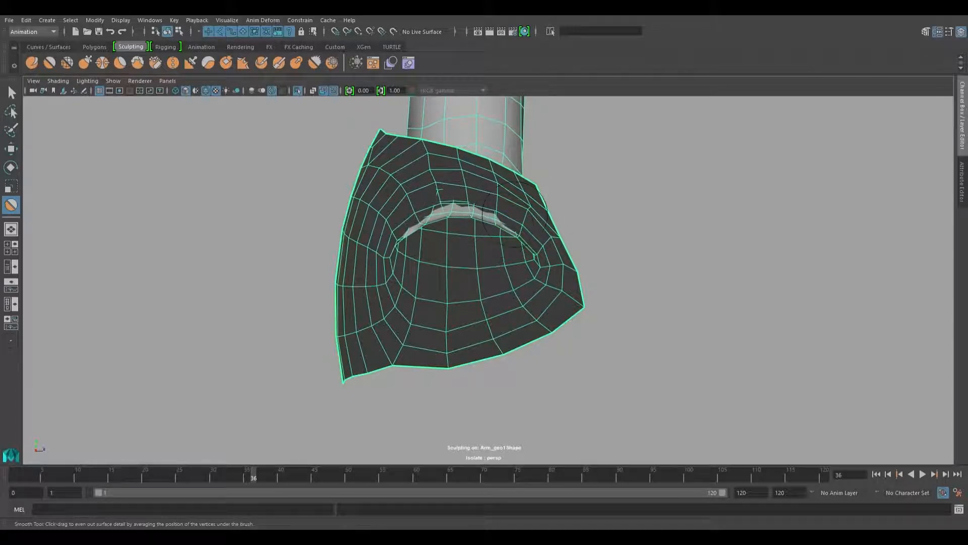
mouse_move(542, 202)
alt+mouse_down()
mouse_move(410, 220)
mouse_move(441, 232)
mouse_move(535, 230)
alt+mouse_up()
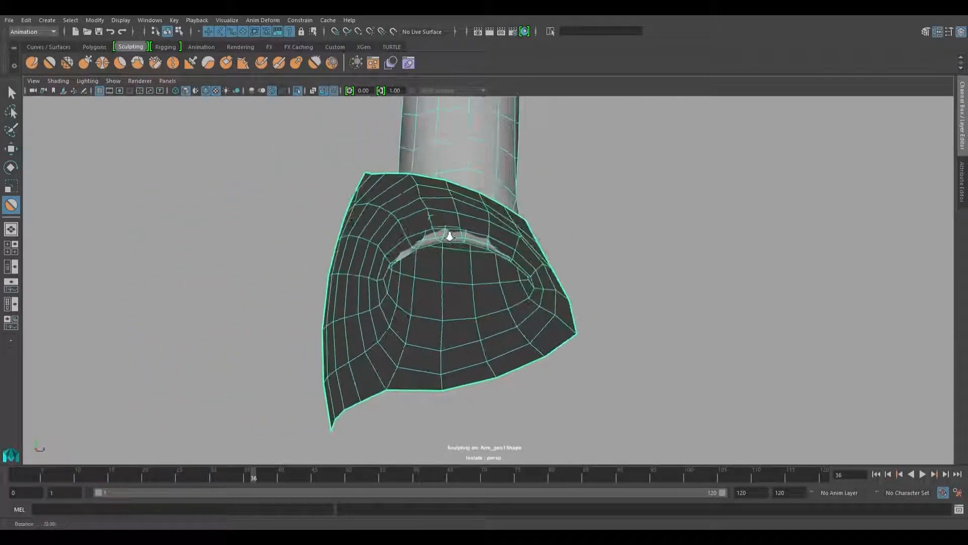
alt+right_drag(448, 233, 487, 229)
mouse_move(469, 217)
mouse_down()
mouse_move(439, 215)
mouse_move(504, 242)
mouse_up()
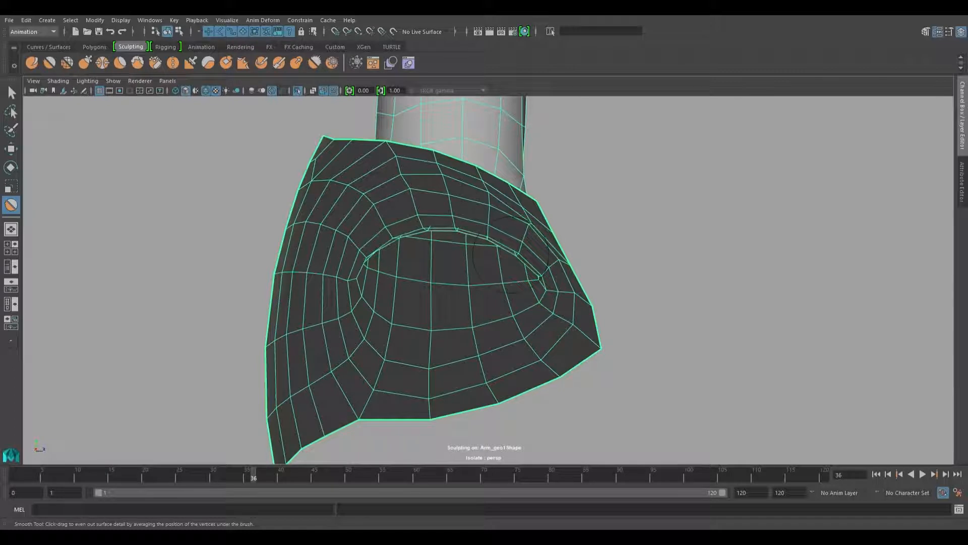
- Continue smoothing the shoulder fold from the side of the raised arm, and switch to the Move tool
mouse_move(580, 217)
alt+mouse_down()
mouse_move(646, 240)
mouse_move(655, 215)
alt+mouse_up()
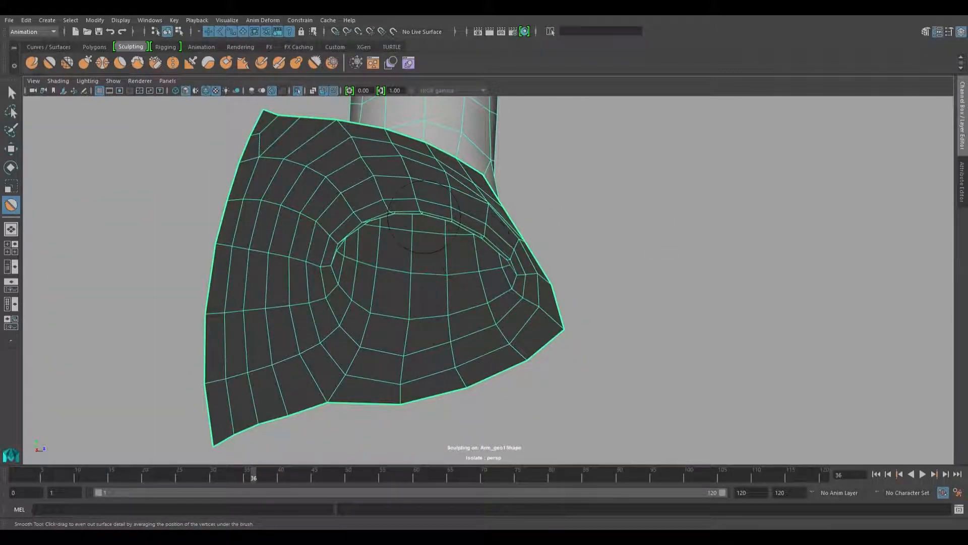
mouse_move(424, 217)
alt+mouse_down()
mouse_move(391, 219)
mouse_move(426, 226)
alt+mouse_up()
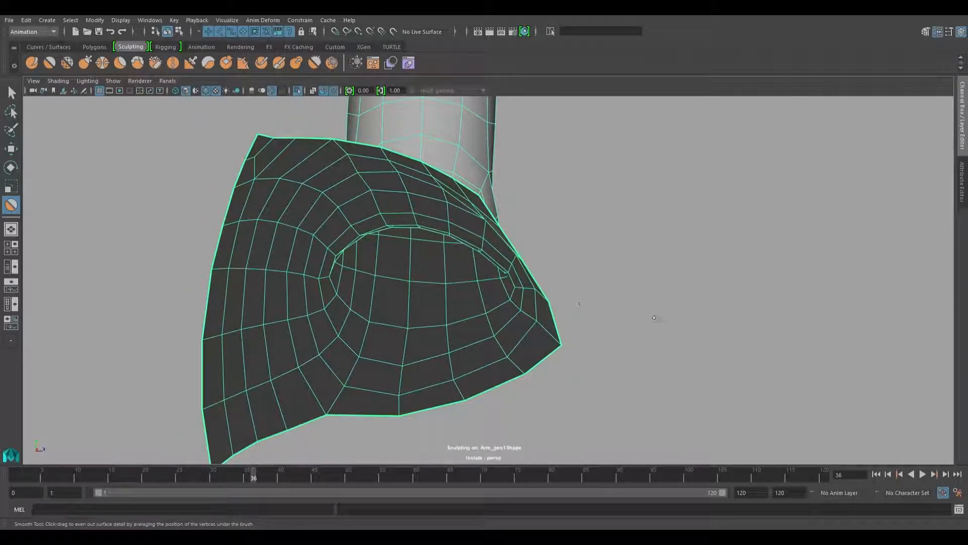
alt+drag(655, 318, 637, 272)
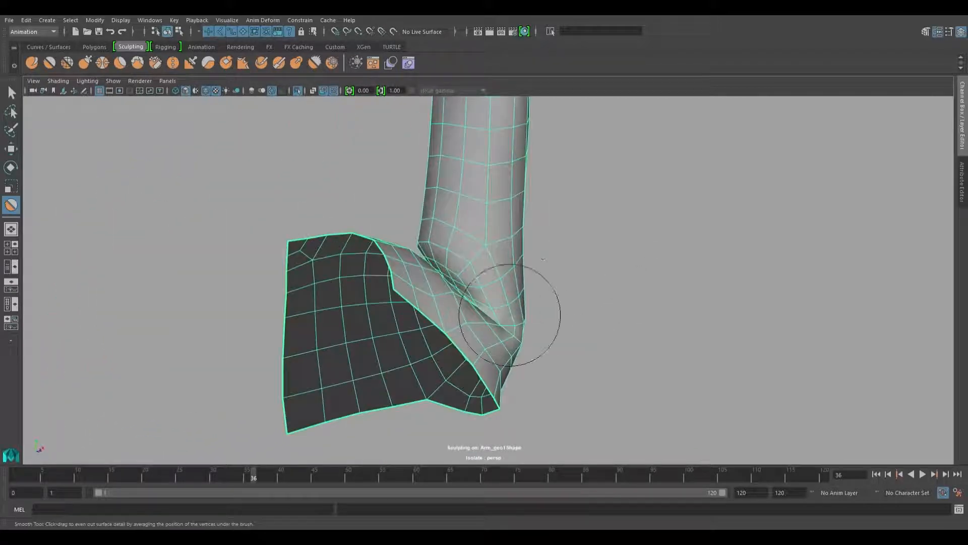
alt+drag(475, 259, 467, 269)
mouse_move(467, 269)
mouse_down()
mouse_move(452, 270)
mouse_move(457, 281)
mouse_move(443, 267)
mouse_move(456, 283)
mouse_move(545, 271)
mouse_move(536, 291)
mouse_move(547, 262)
mouse_move(507, 287)
mouse_move(499, 322)
mouse_move(437, 285)
mouse_move(510, 324)
mouse_move(467, 253)
mouse_up()
key(w)
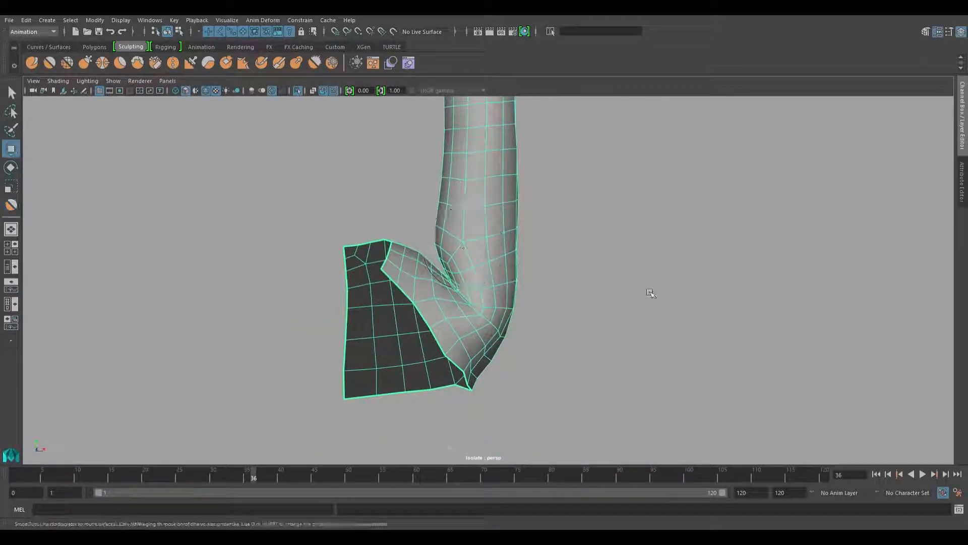
- Select a face inside the shoulder crease in face mode with soft selection enabled
click(652, 292)
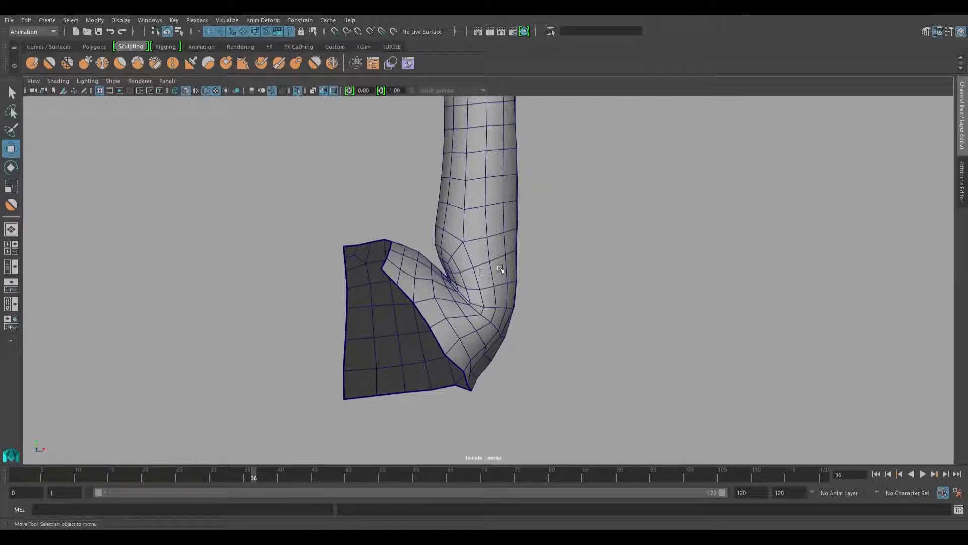
right_drag(504, 288, 504, 315)
alt+drag(503, 288, 548, 313)
click(469, 308)
key(b)
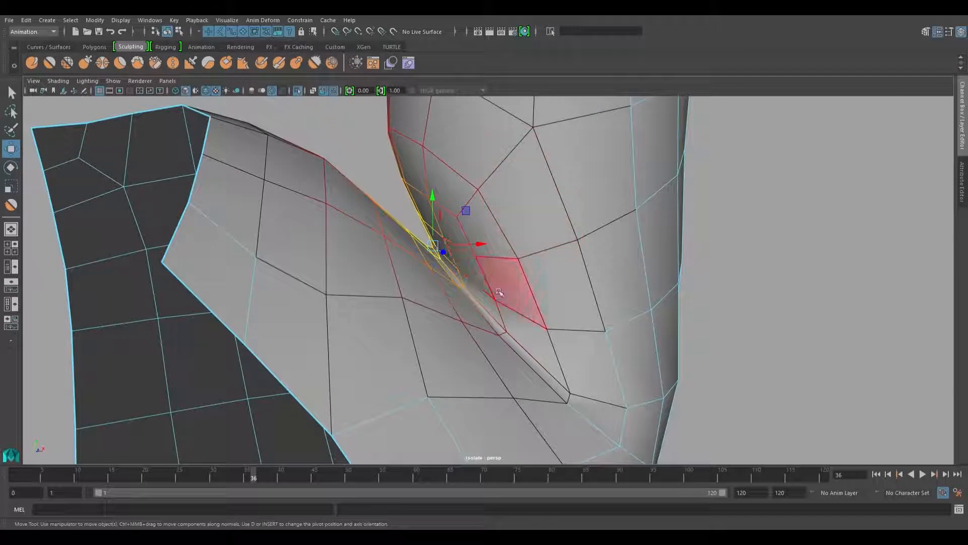
- Edit the Move tool's pivot orientation so that its axis aligns with the shoulder crease
alt+drag(494, 288, 666, 262)
key(d)
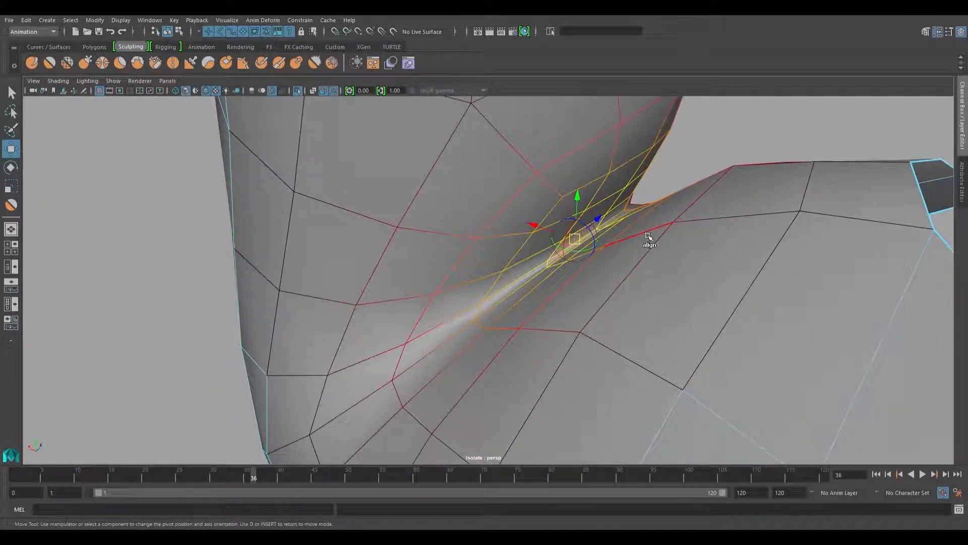
alt+drag(728, 266, 504, 305)
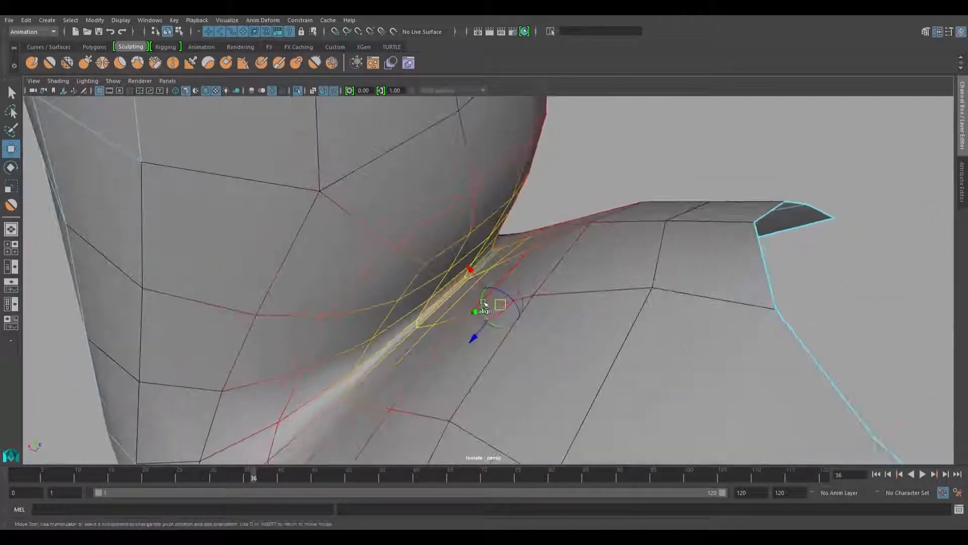
click(437, 306)
alt+drag(438, 307, 506, 268)
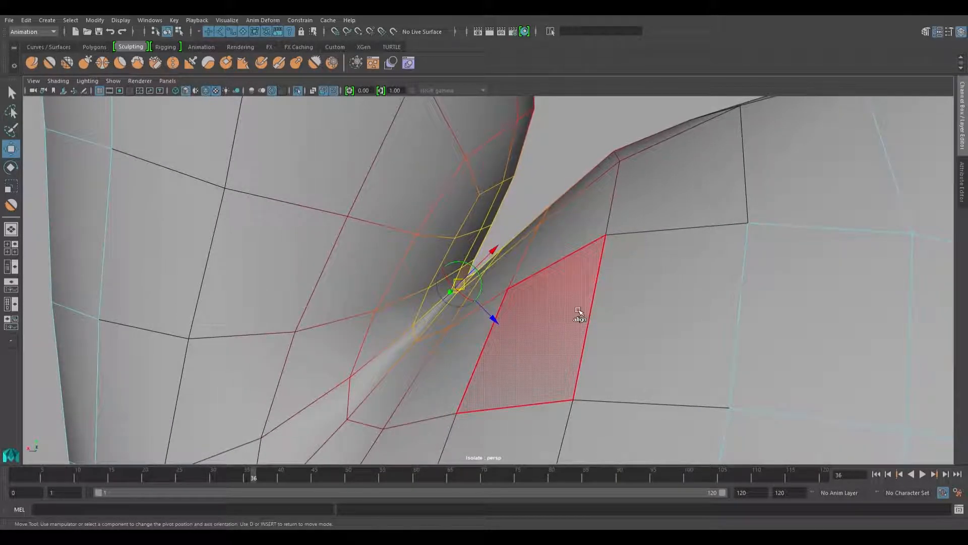
alt+drag(573, 288, 543, 326)
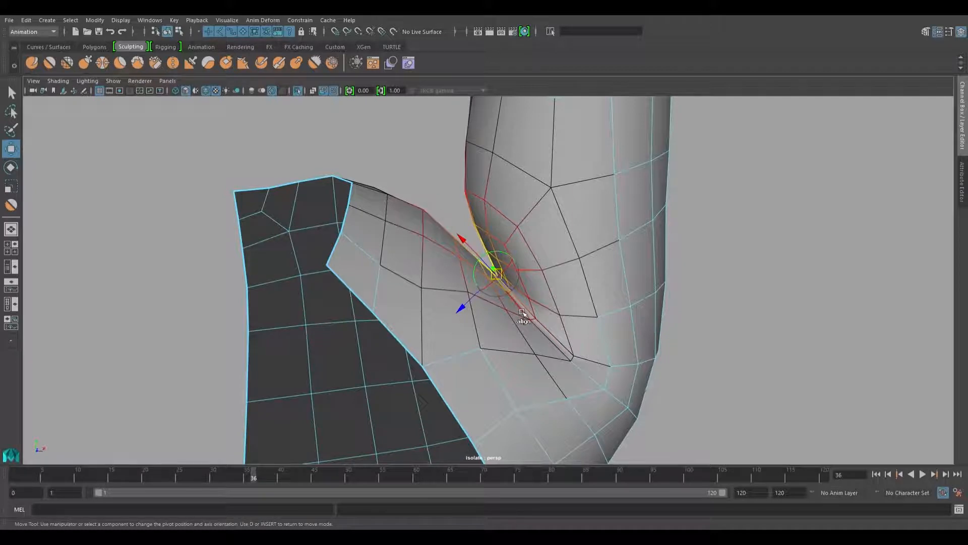
- Pull the soft-selected crease faces outward from the fold along the aligned axis to restore shoulder volume
alt+drag(478, 284, 462, 256)
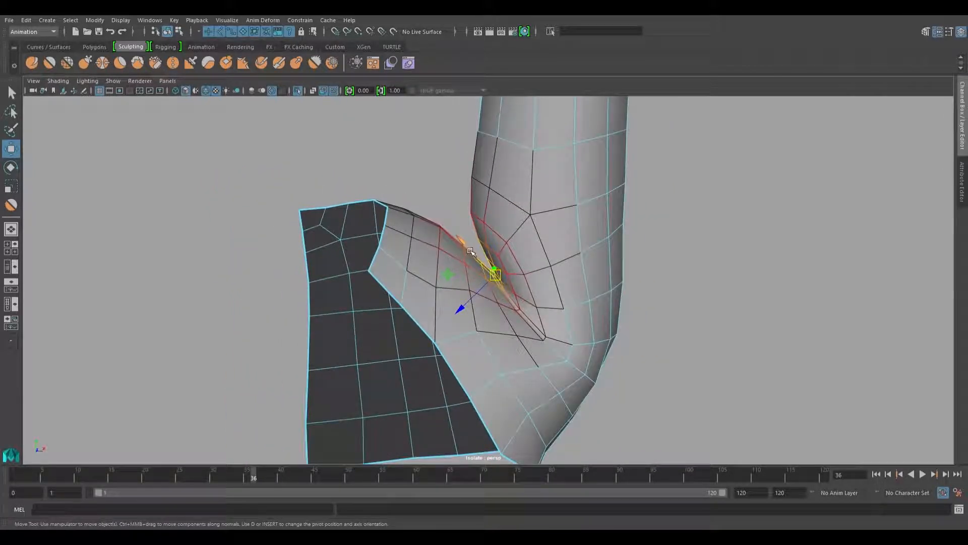
middle_drag(471, 250, 462, 239)
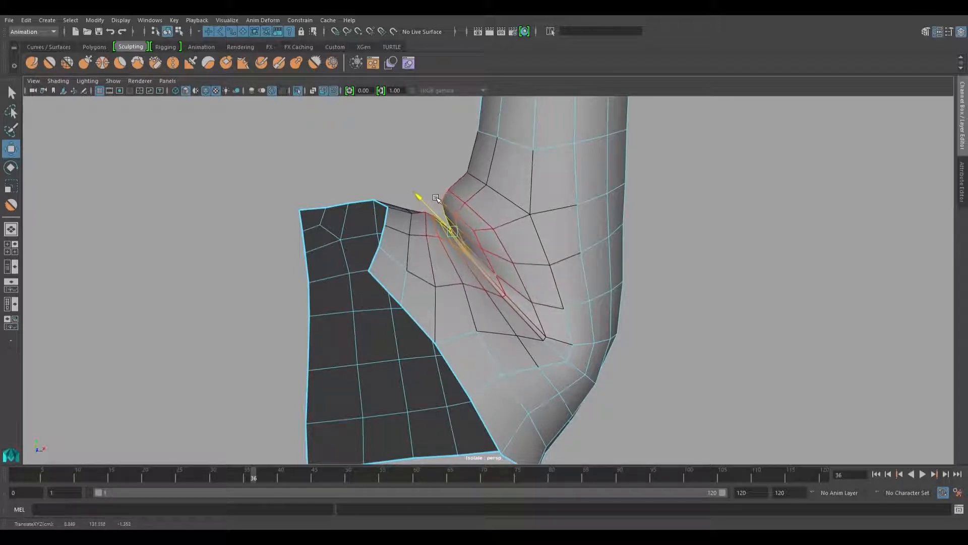
alt+drag(431, 235, 412, 201)
middle_drag(412, 201, 415, 199)
alt+drag(408, 192, 393, 194)
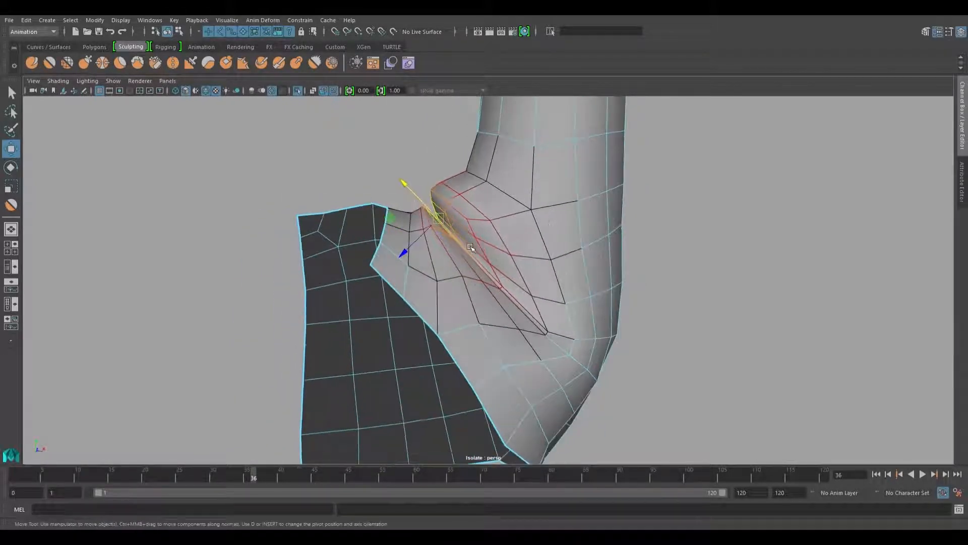
- Return to object mode and relax the folded shoulder crease and its far side with the Smooth sculpting tool
right_drag(521, 236, 557, 205)
click(535, 221)
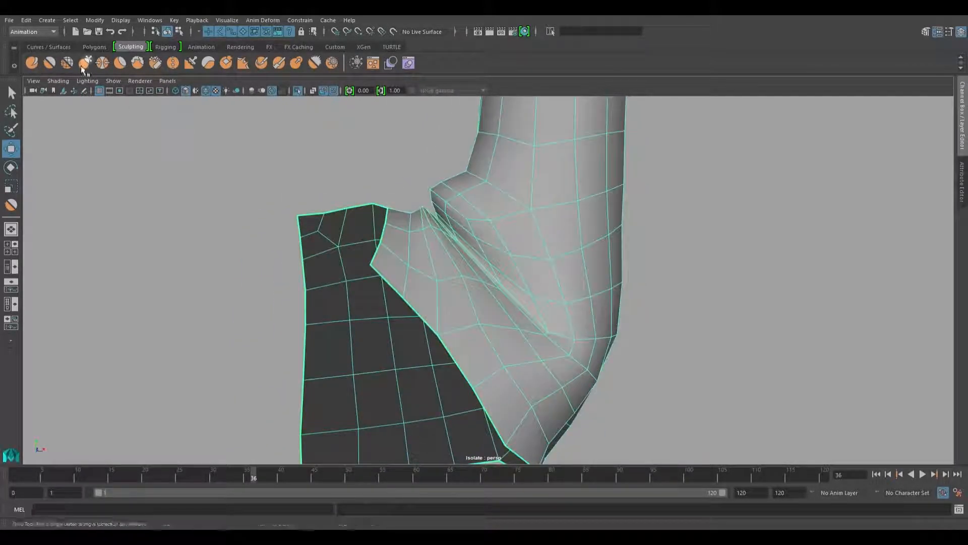
click(50, 62)
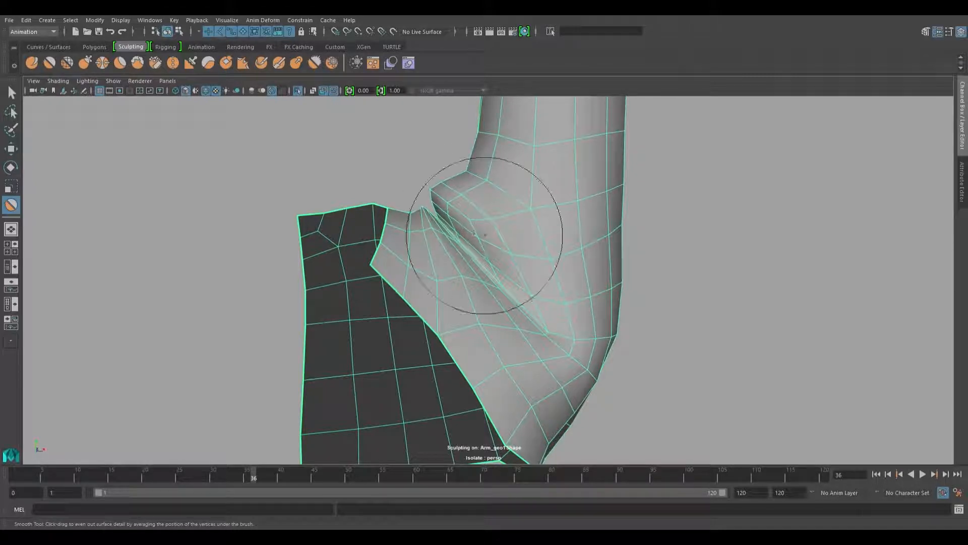
alt+drag(484, 251, 487, 265)
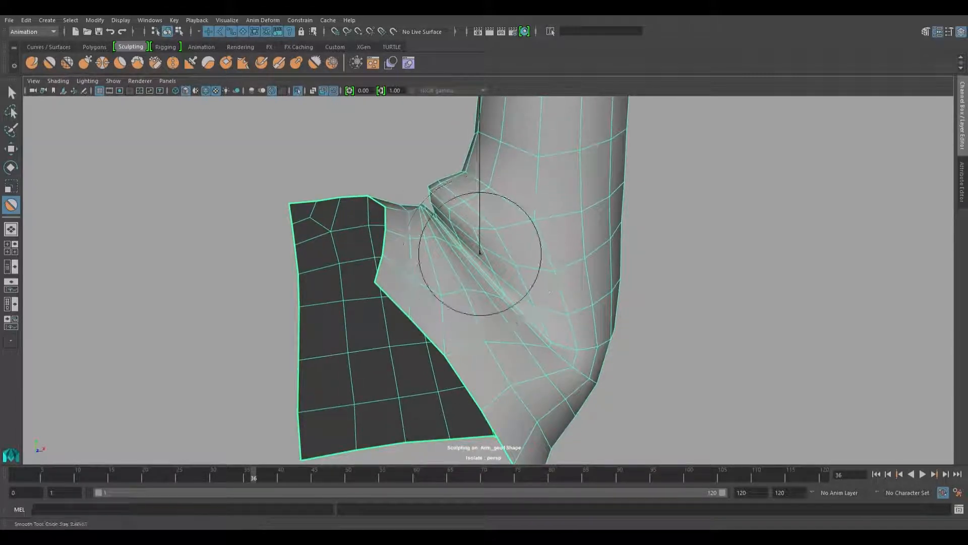
alt+drag(464, 221, 531, 263)
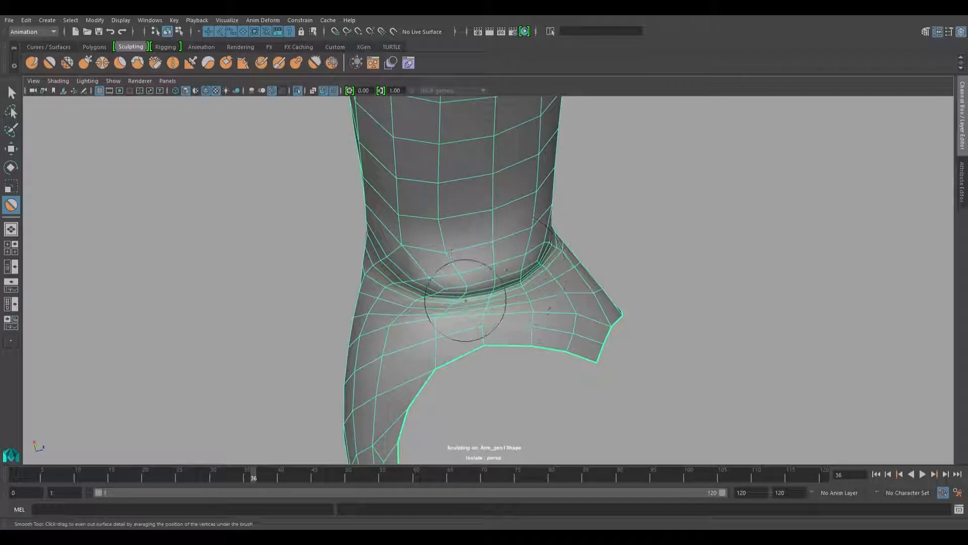
alt+drag(483, 297, 477, 288)
key(m)
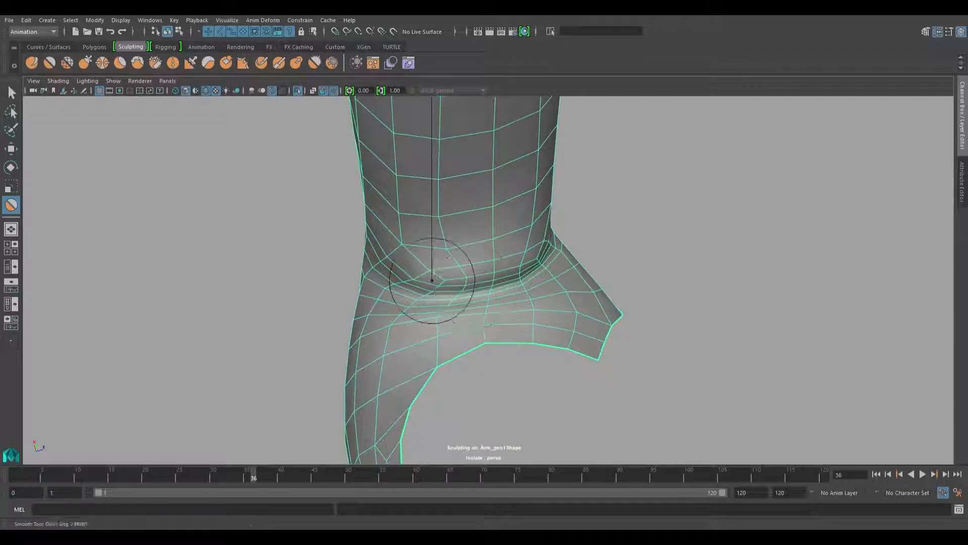
mouse_move(402, 293)
mouse_down()
mouse_move(393, 304)
mouse_move(411, 302)
mouse_up()
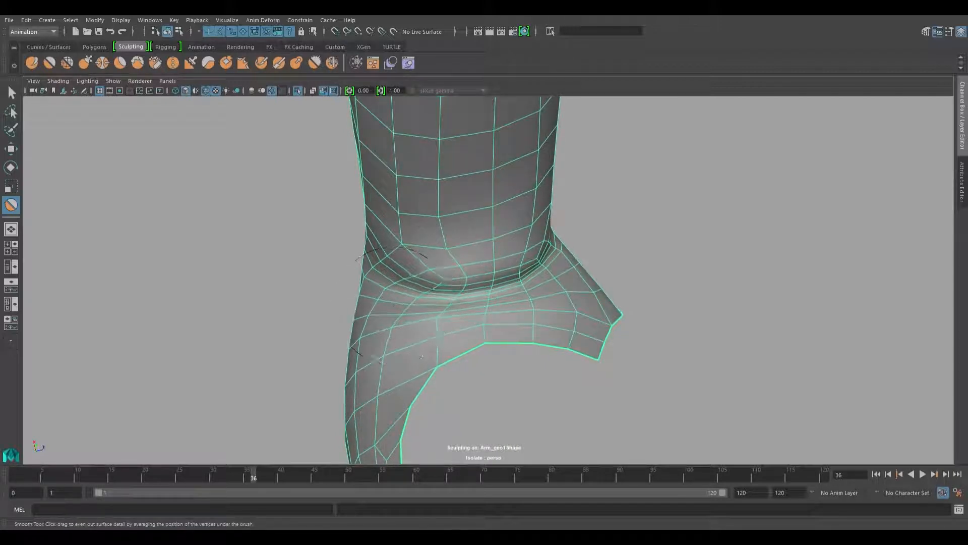
- Smooth the shoulder crease from the opposite sides of the arm to even out the pinched edges
alt+drag(518, 325, 454, 273)
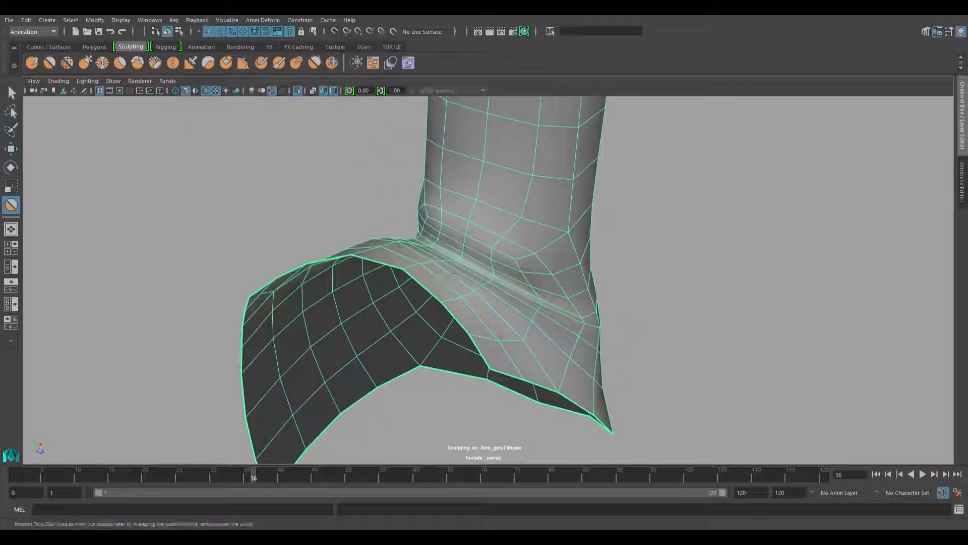
mouse_move(523, 270)
alt+mouse_down()
mouse_move(480, 270)
mouse_move(477, 237)
mouse_move(497, 227)
mouse_move(482, 236)
mouse_move(471, 270)
mouse_move(499, 296)
mouse_move(443, 281)
mouse_move(515, 256)
alt+mouse_up()
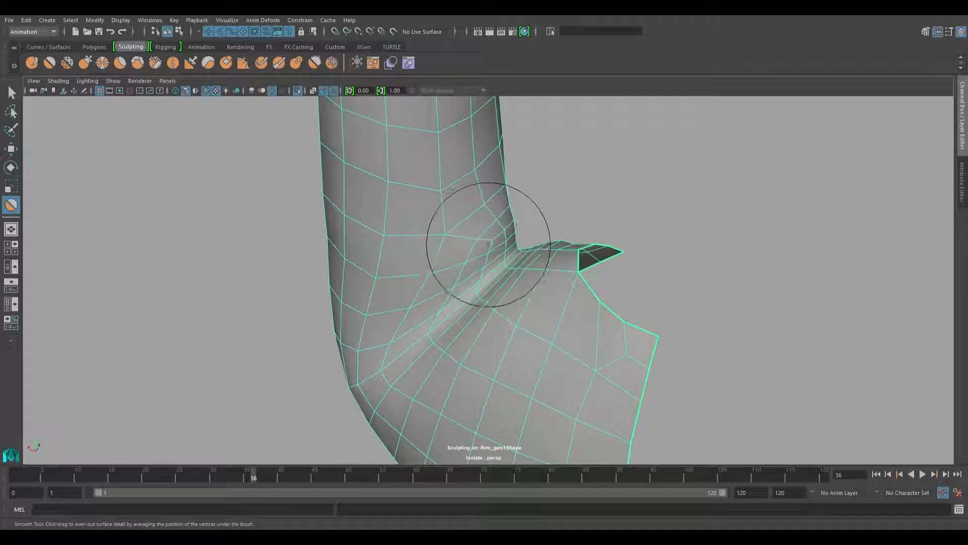
mouse_move(464, 275)
alt+mouse_down()
mouse_move(504, 253)
mouse_move(464, 216)
alt+mouse_up()
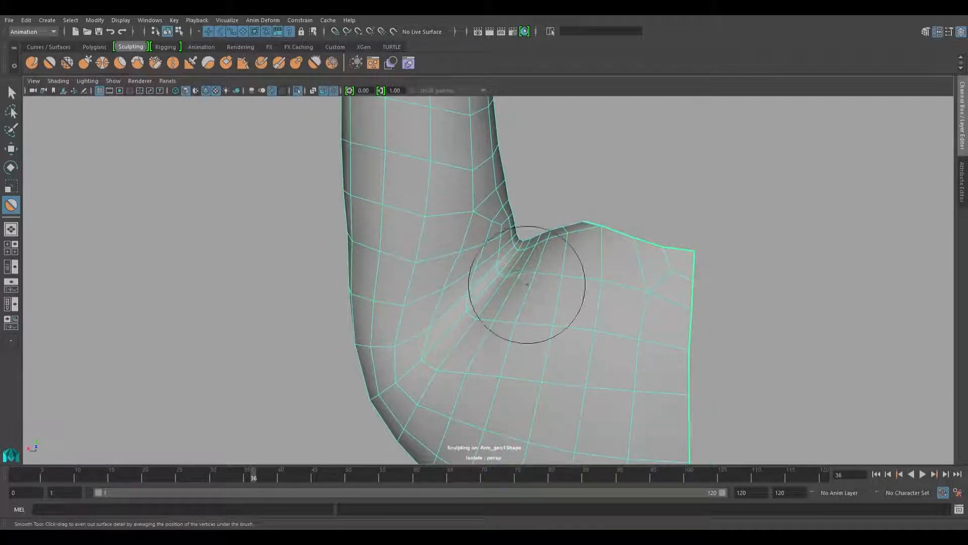
alt+drag(527, 284, 557, 291)
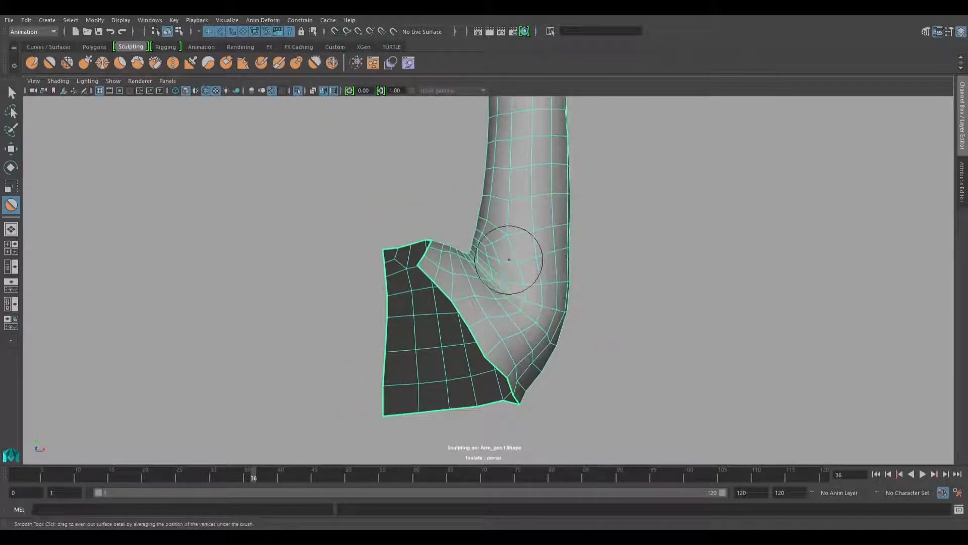
- Switch to the Modeling menu set and apply Edit Edge Flow to an edge on the shoulder
key(w)
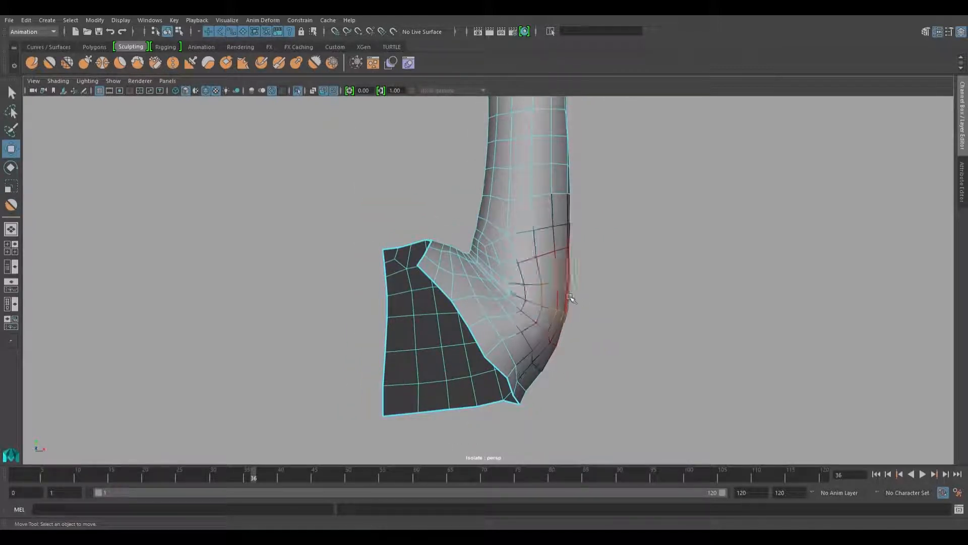
alt+drag(578, 300, 502, 303)
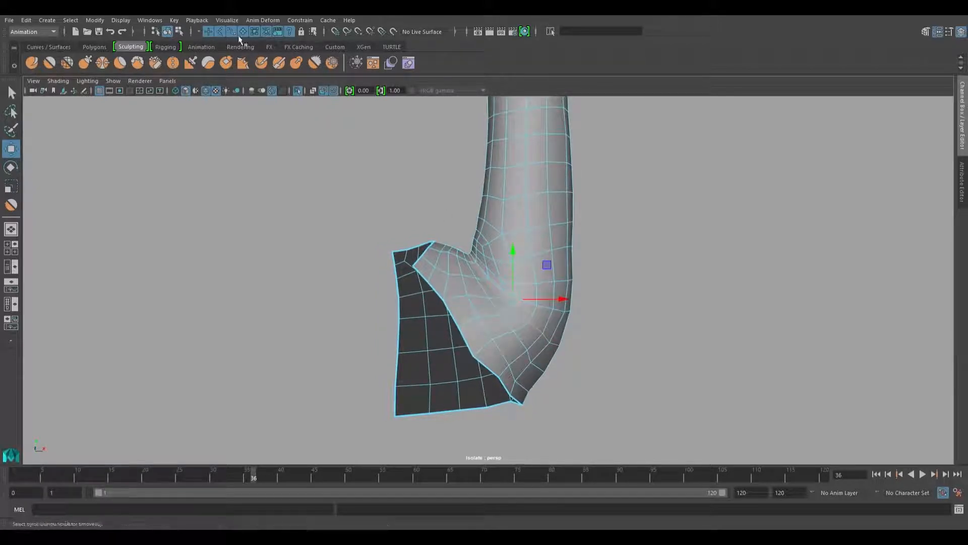
click(33, 31)
click(39, 40)
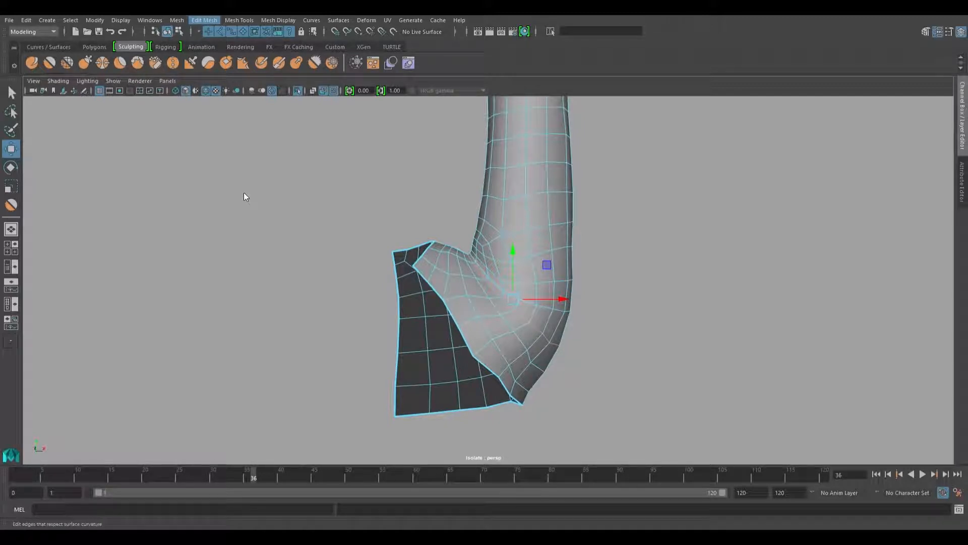
alt+drag(553, 346, 535, 333)
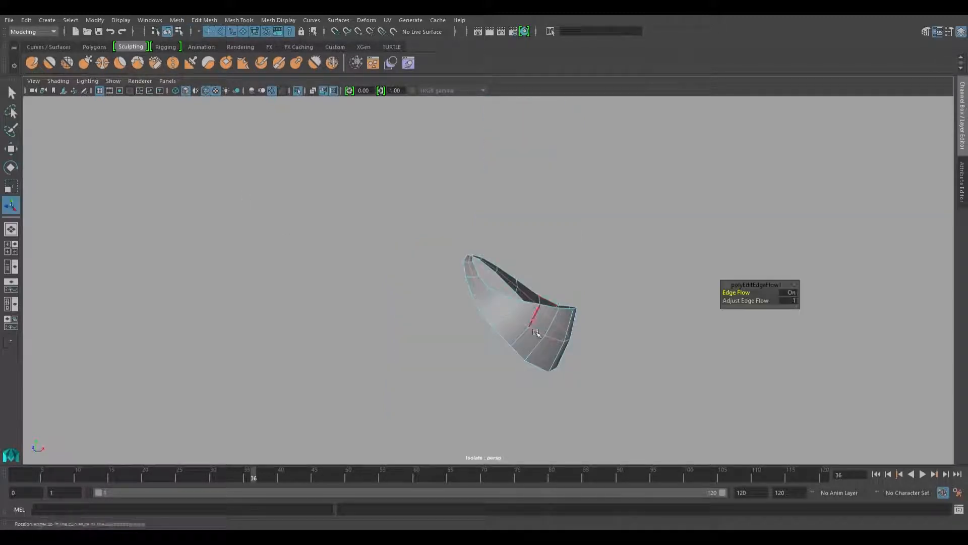
- Leave the current selection mode and re-isolate the arm duplicate so the whole mesh is displayed
right_drag(536, 333, 583, 259)
double_click(297, 91)
alt+drag(660, 382, 498, 218)
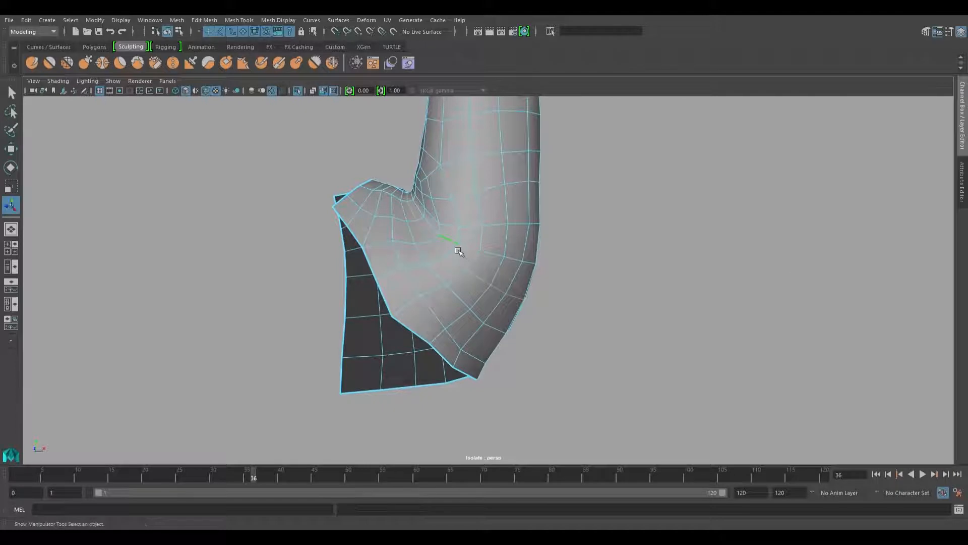
- Repeat Edit Edge Flow on individual edges between the shoulder crease and the outer shoulder
alt+drag(429, 182, 490, 283)
click(472, 237)
key(g)
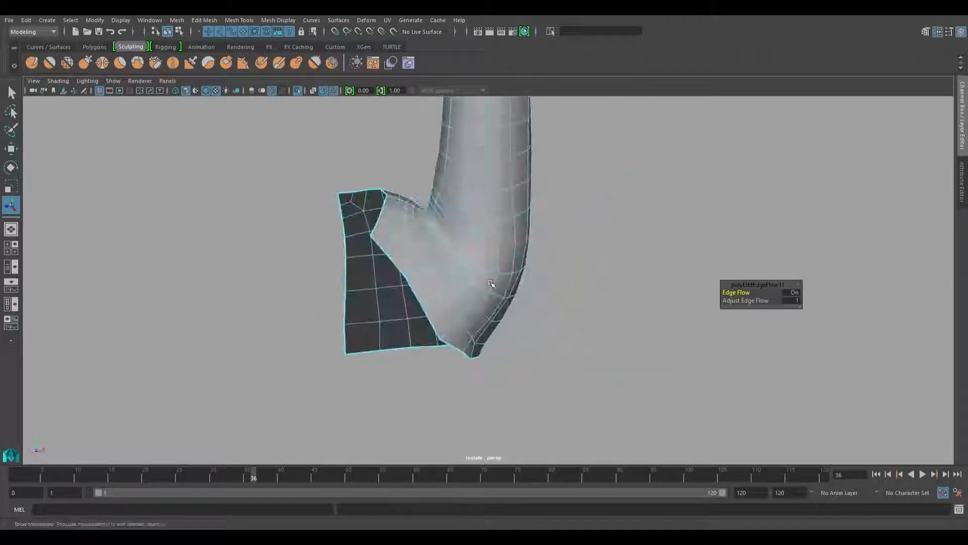
click(493, 286)
key(g)
alt+drag(566, 292, 529, 278)
click(512, 299)
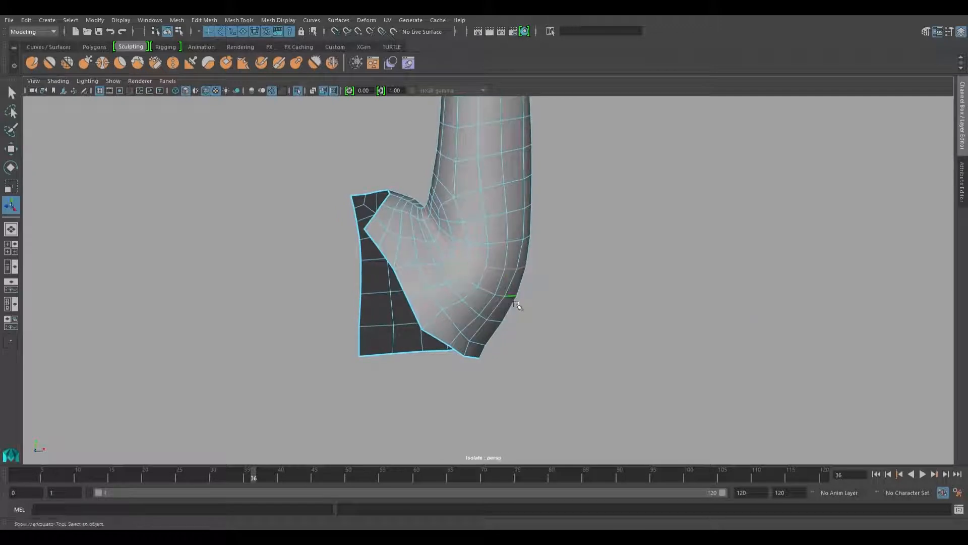
key(g)
alt+drag(444, 306, 745, 279)
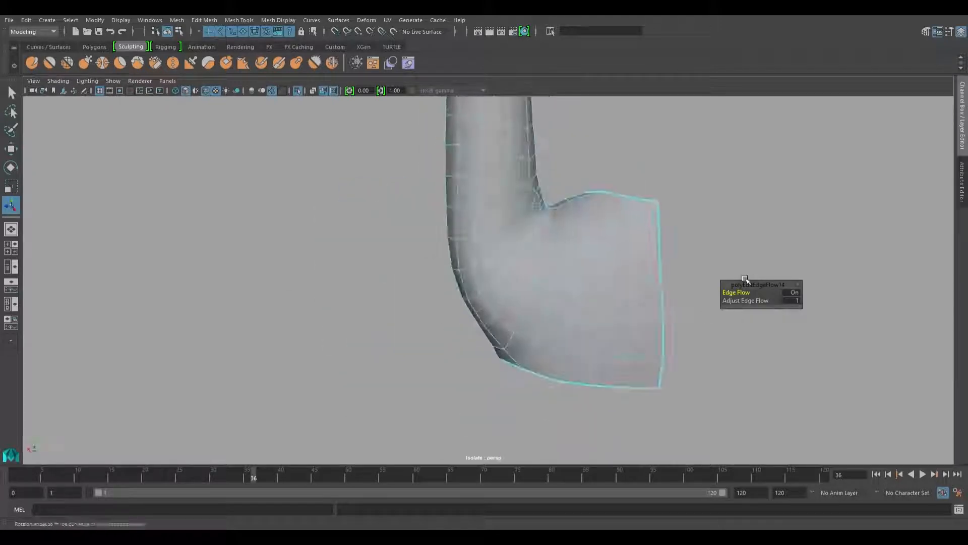
- Apply Edit Edge Flow repeatedly to whole edge loops around the shoulder bend
alt+drag(626, 264, 491, 233)
double_click(497, 234)
key(g)
key(g)
double_click(500, 275)
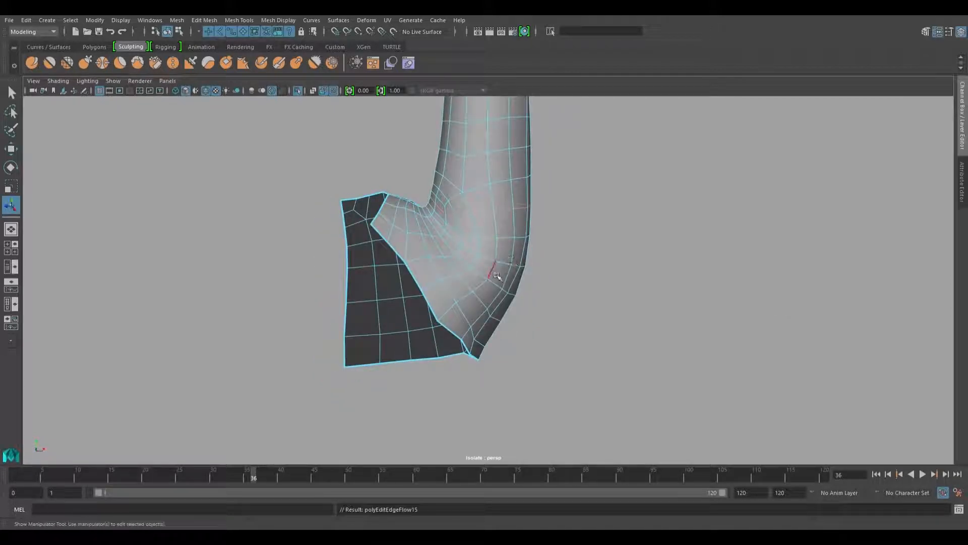
key(g)
key(g)
key(g)
alt+drag(482, 313, 450, 265)
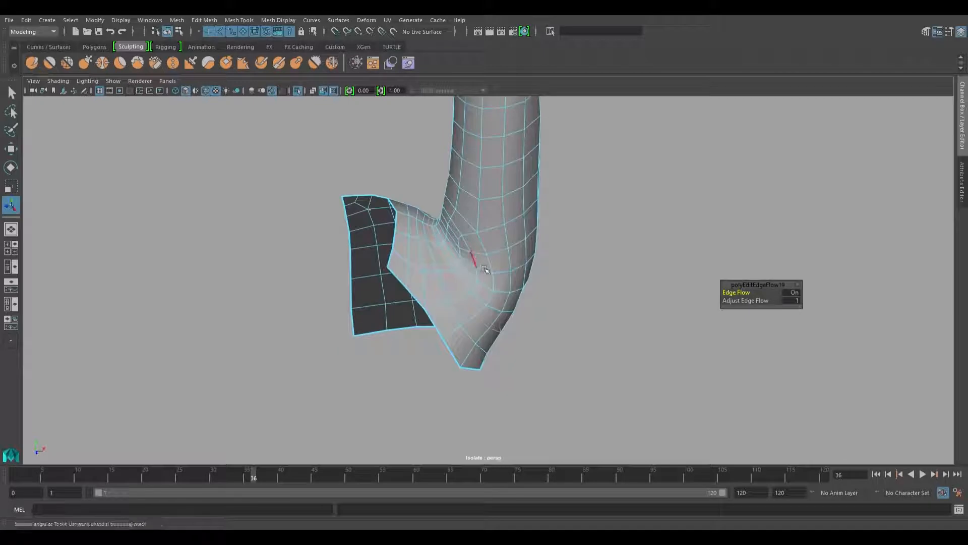
- Select the elongated faces along the shoulder crease for moving and turn on soft selection
scroll(454, 280, up, 5)
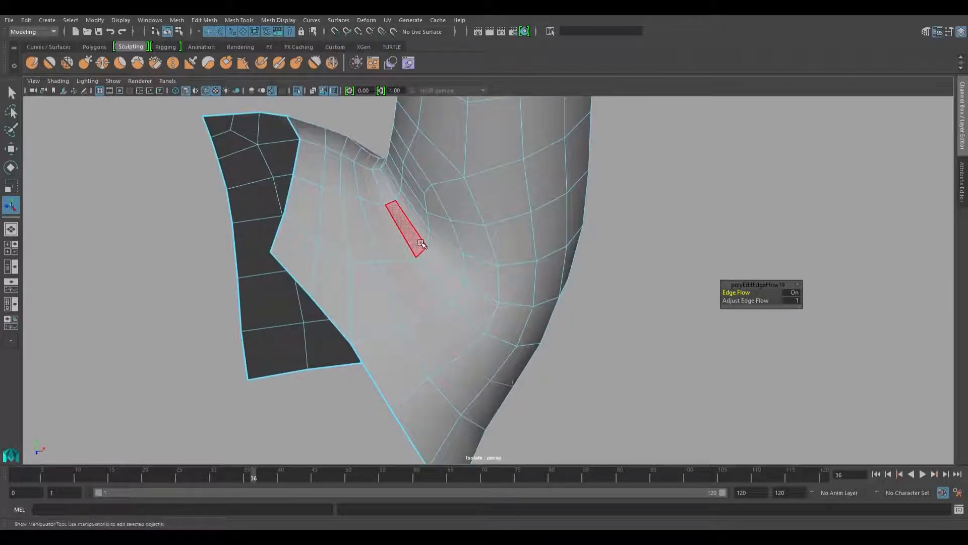
click(422, 244)
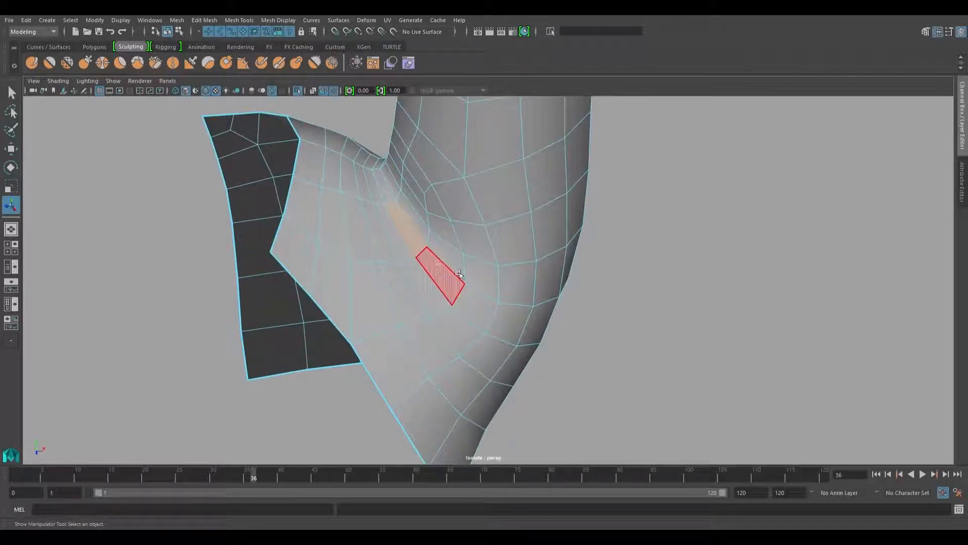
click(443, 270)
key(w)
key(q)
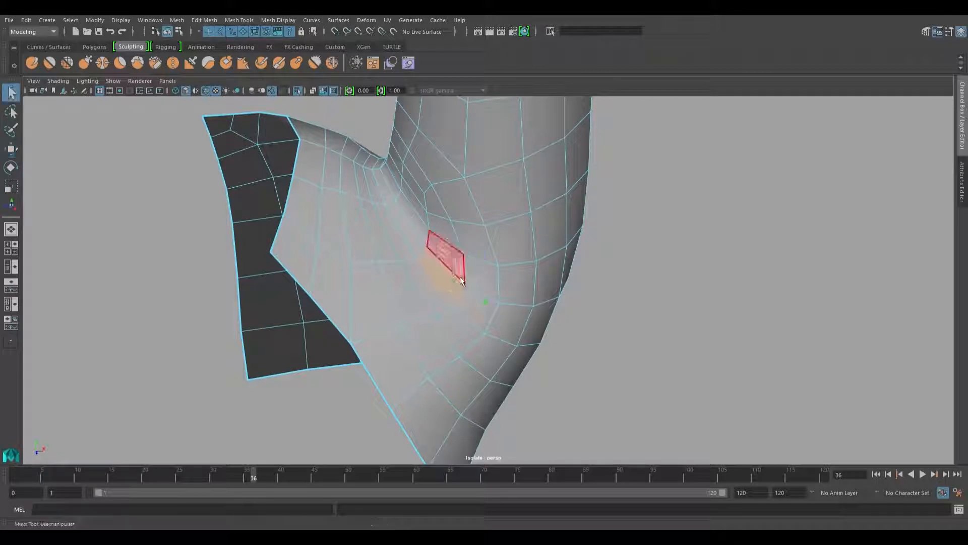
key(w)
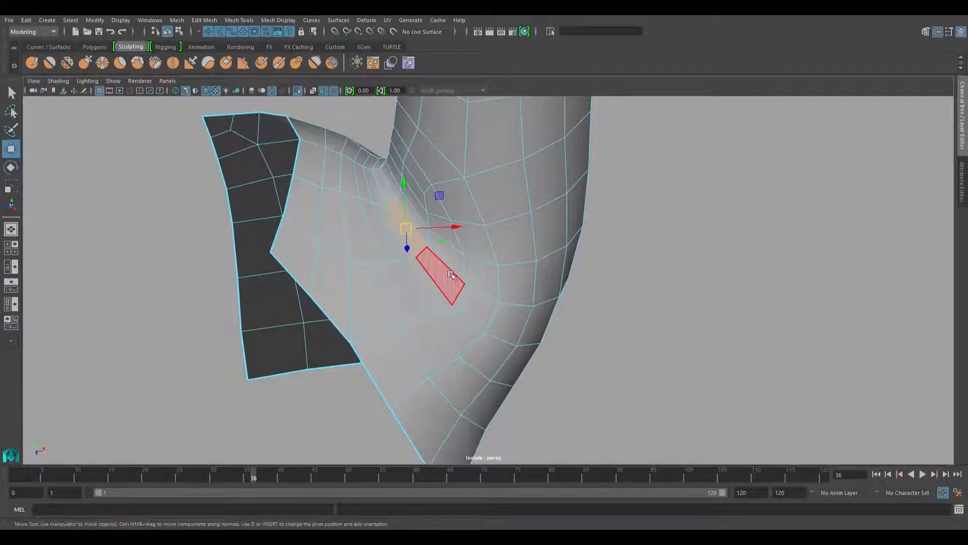
key(b)
- Adjust the soft-selected crease faces to fill out the shoulder fold, and return to object mode
alt+drag(469, 266, 424, 225)
alt+drag(386, 175, 536, 225)
click(412, 233)
alt+drag(411, 234, 358, 210)
alt+right_drag(359, 210, 605, 275)
click(609, 277)
- Smooth the crease area around the shoulder with the Smooth sculpting tool
alt+drag(622, 286, 546, 281)
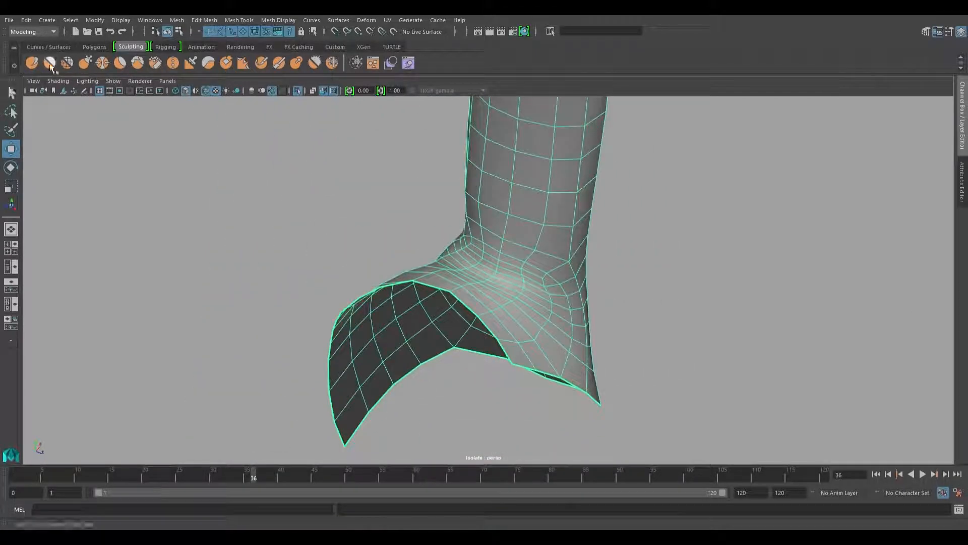
click(49, 62)
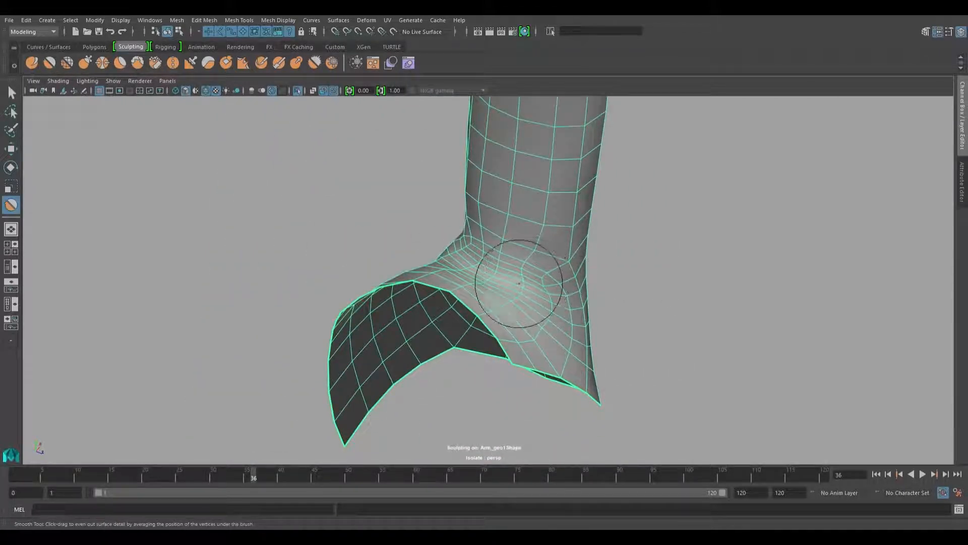
mouse_move(546, 275)
alt+mouse_down()
mouse_move(551, 292)
mouse_move(464, 238)
mouse_move(471, 256)
mouse_move(509, 267)
mouse_move(460, 302)
mouse_move(497, 271)
mouse_move(467, 299)
mouse_move(492, 252)
mouse_move(480, 294)
mouse_move(515, 220)
mouse_move(458, 282)
mouse_move(492, 274)
mouse_move(694, 322)
mouse_move(480, 333)
alt+mouse_up()
alt+drag(515, 264, 510, 249)
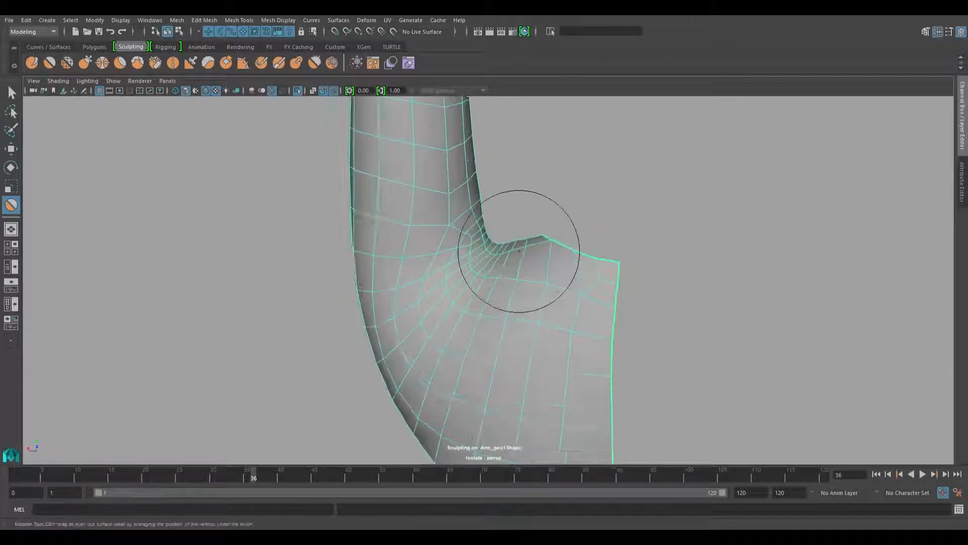
- Soft-select faces where the top of the shoulder meets the raised arm, move them to refine the curve, and return to object mode
key(w)
mouse_move(506, 300)
alt+mouse_down()
mouse_move(535, 292)
mouse_move(520, 270)
alt+mouse_up()
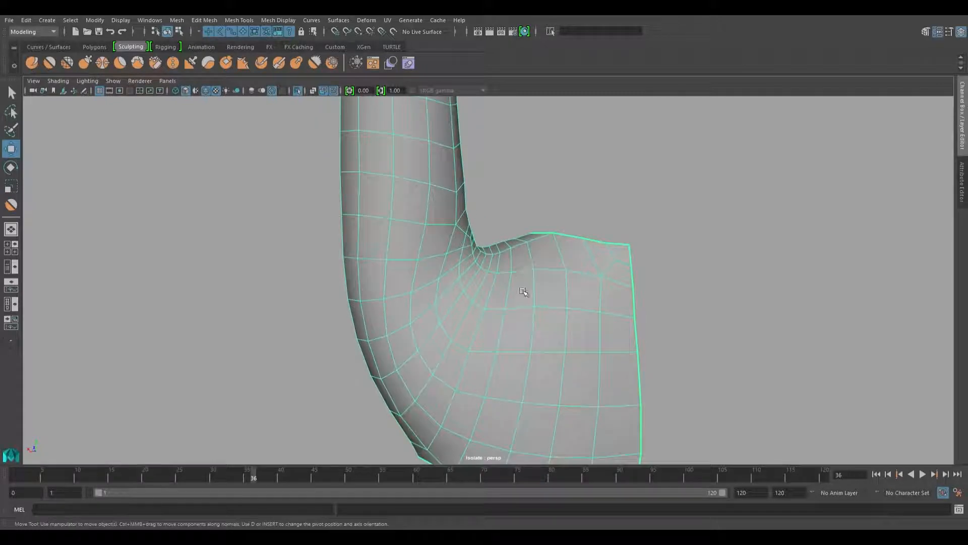
right_drag(523, 292, 523, 316)
click(494, 257)
alt+drag(493, 258, 553, 313)
key(b)
alt+drag(497, 210, 237, 214)
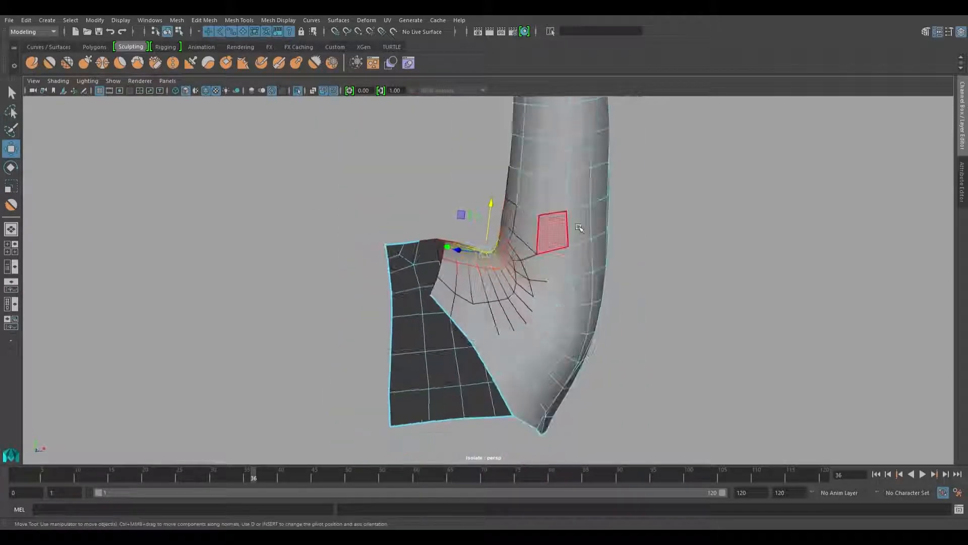
scroll(579, 229, down, 2)
right_drag(577, 232, 600, 215)
click(594, 274)
- Turn off isolation, enable X-Ray shading, and select the sculpted duplicate overlapping the original arm
alt+middle_drag(700, 297, 616, 294)
alt+drag(616, 293, 472, 228)
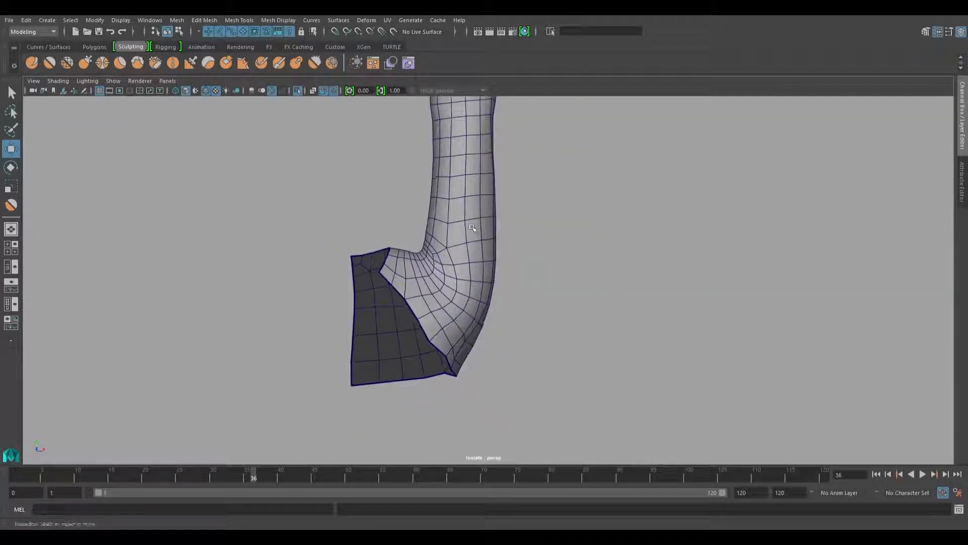
click(297, 92)
click(496, 277)
scroll(497, 277, up, 3)
alt+middle_drag(497, 277, 562, 288)
click(600, 292)
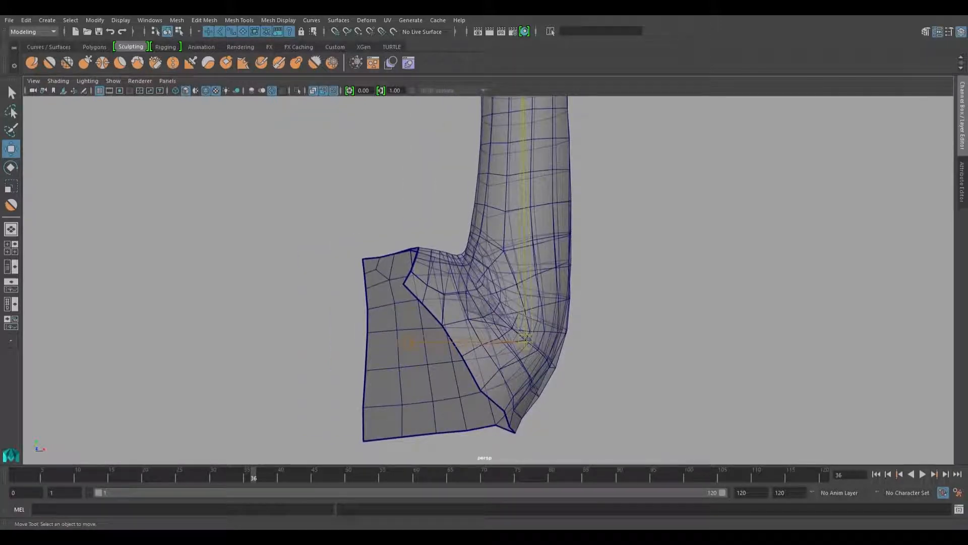
click(553, 312)
- Examine how the sculpted duplicate's shoulder and open border edges line up with the original arm mesh
alt+drag(657, 326, 595, 348)
scroll(524, 358, up, 2)
key(1)
alt+drag(523, 349, 484, 307)
scroll(479, 302, up, 3)
scroll(454, 273, up, 2)
alt+drag(454, 272, 418, 254)
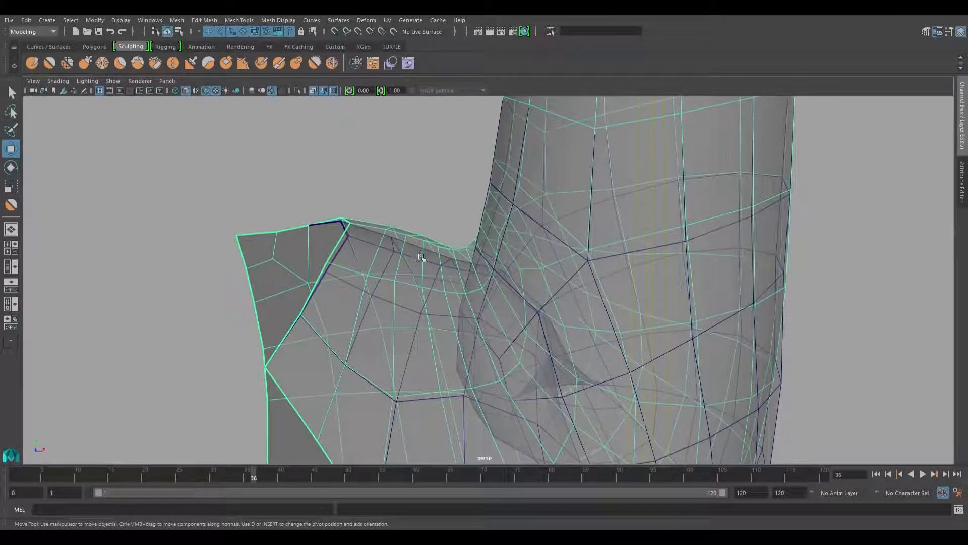
alt+drag(421, 257, 424, 278)
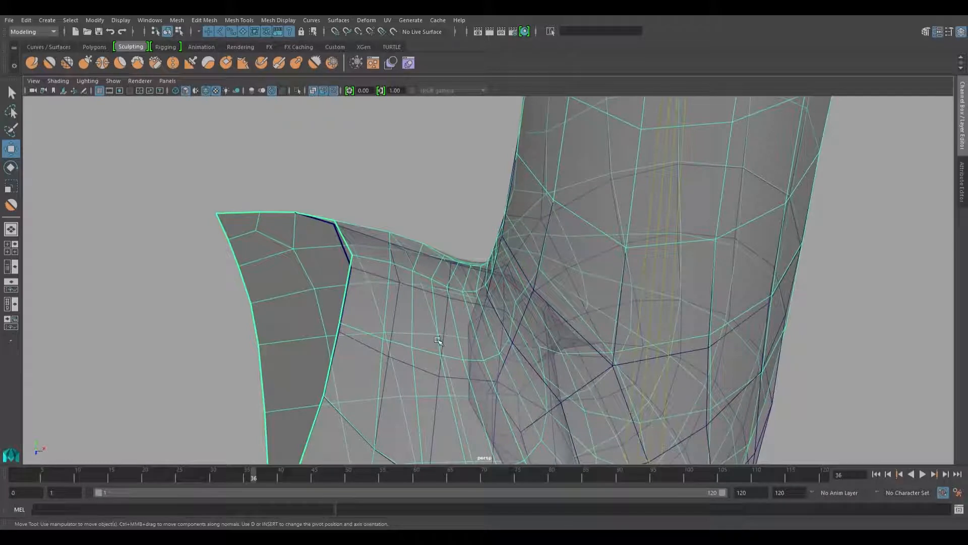
alt+drag(438, 341, 381, 283)
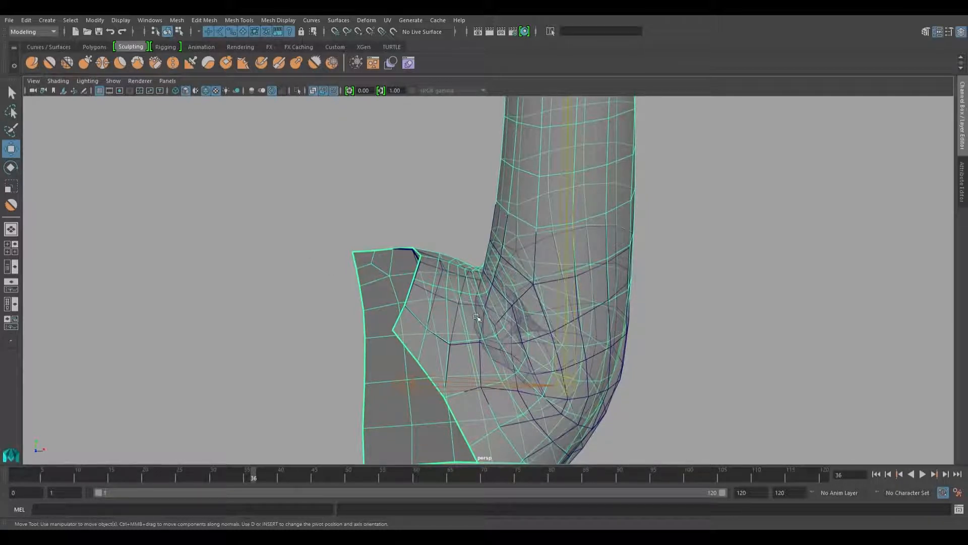
alt+drag(476, 317, 453, 300)
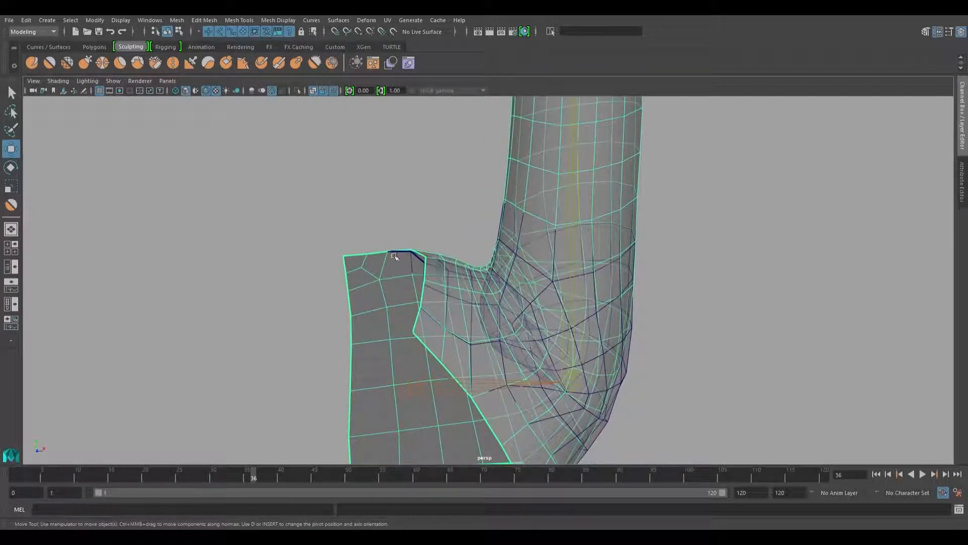
- Snap vertices on the duplicate's open upper shoulder border to the matching border vertices of the original arm, with soft selection off
alt+drag(395, 256, 420, 260)
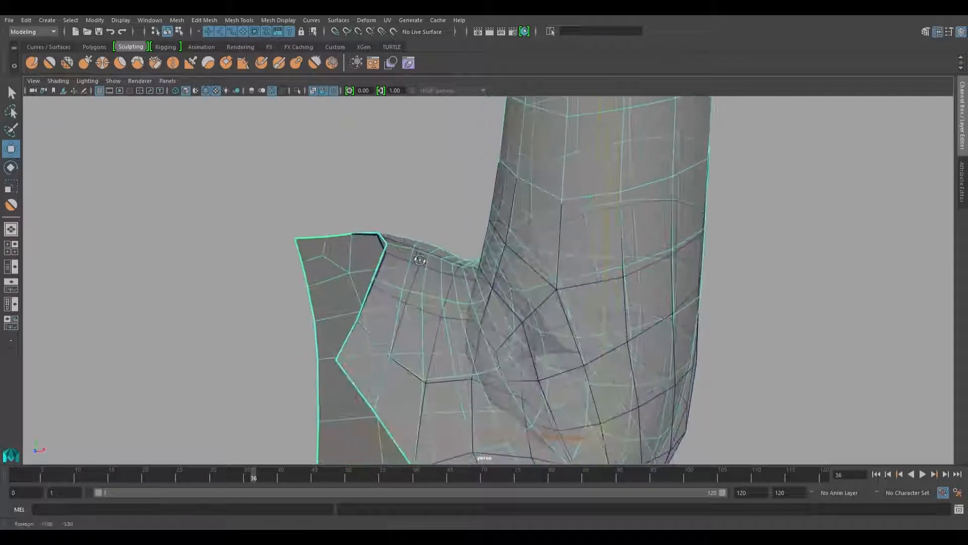
right_drag(421, 251, 384, 277)
click(398, 252)
key(b)
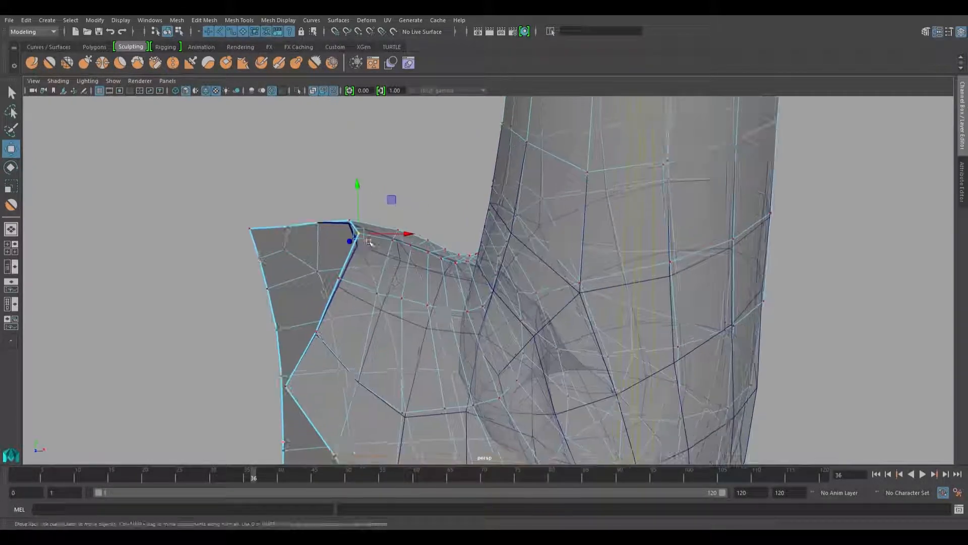
key(v)
drag(368, 242, 366, 252)
middle_drag(353, 286, 342, 291)
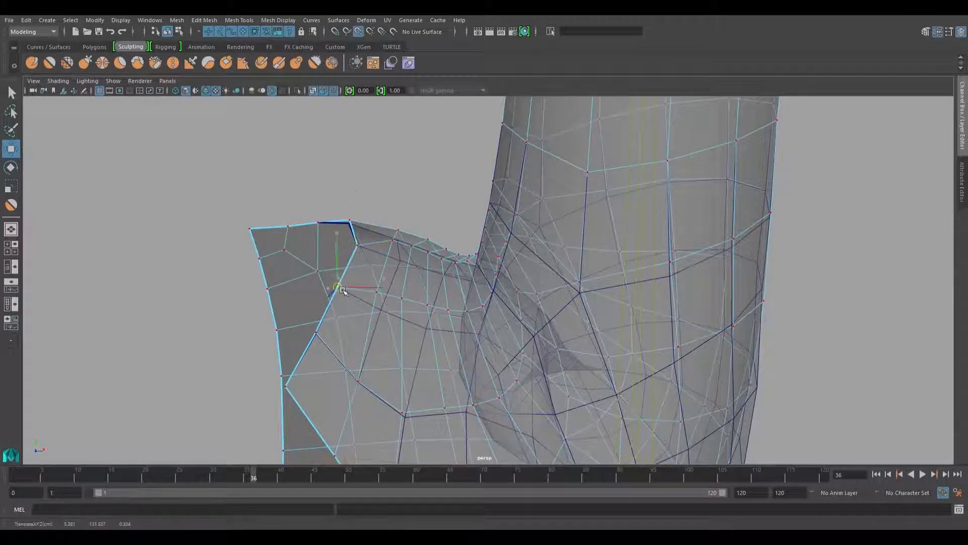
- Smooth the top of the duplicate's shoulder near the open border with the Smooth sculpting tool
mouse_move(337, 246)
alt+mouse_down()
mouse_move(350, 245)
mouse_move(297, 237)
mouse_move(398, 265)
alt+mouse_up()
click(49, 62)
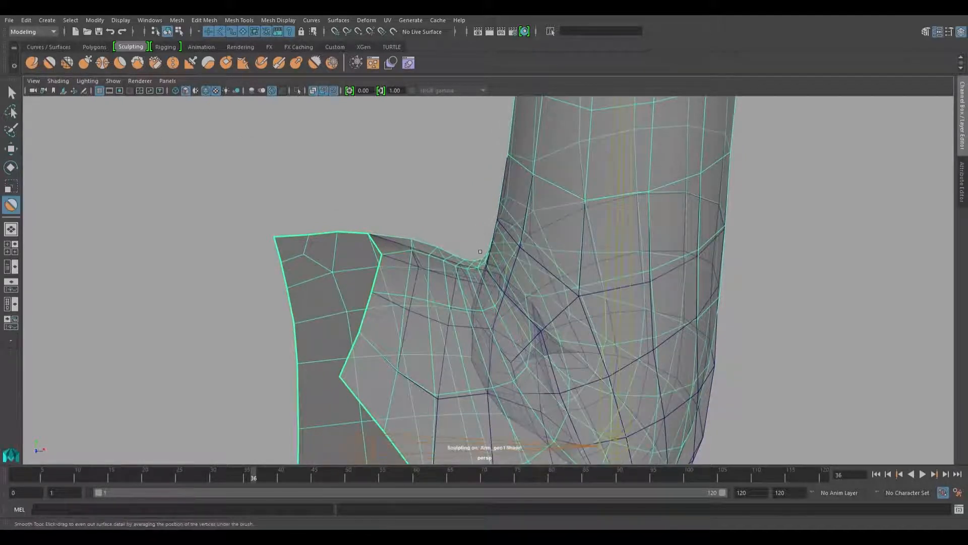
mouse_move(480, 252)
alt+mouse_down()
mouse_move(465, 298)
mouse_move(430, 263)
alt+mouse_up()
key(b)
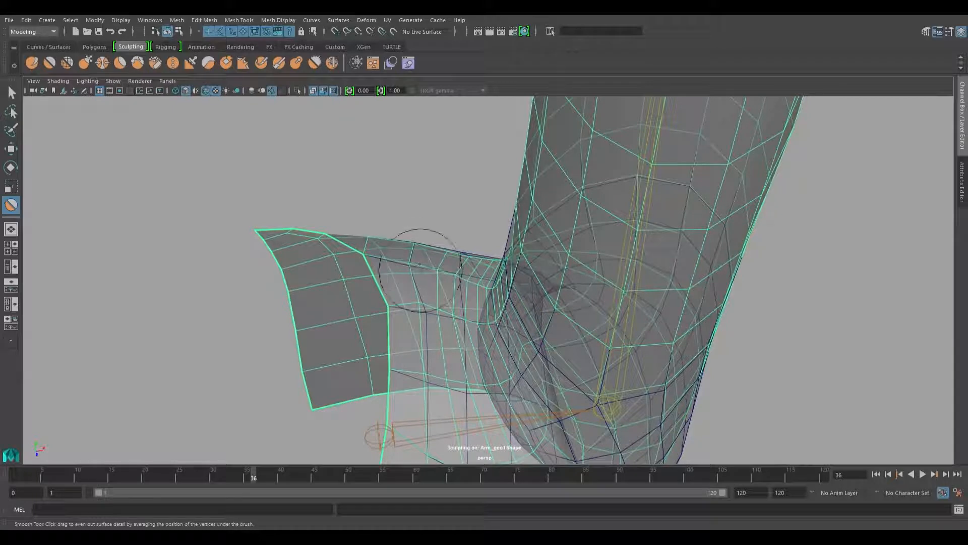
mouse_move(433, 317)
alt+mouse_down()
mouse_move(706, 308)
mouse_move(737, 323)
alt+mouse_up()
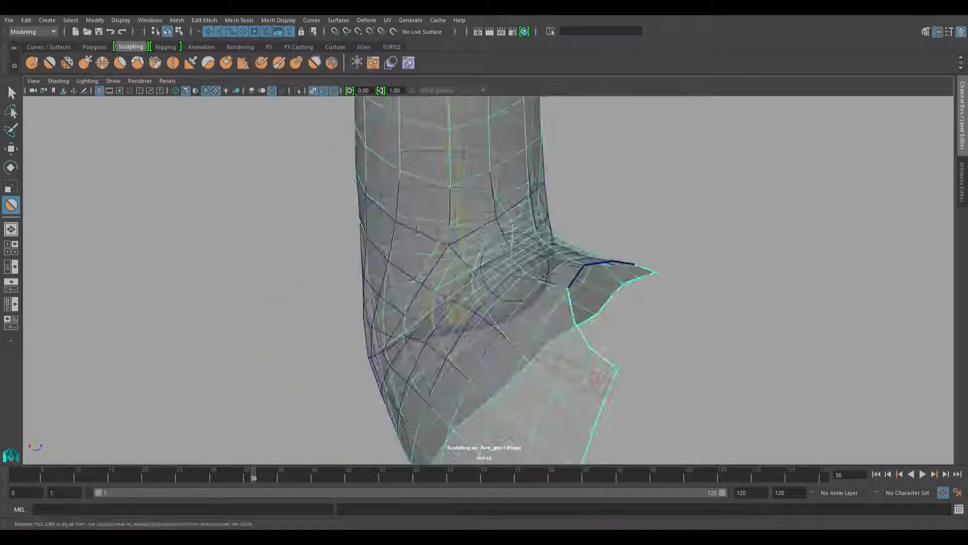
alt+drag(504, 217, 550, 201)
- Leave sculpting, turn off X-Ray, and isolate the sculpted duplicate to examine its shoulder from front and back
key(w)
click(549, 201)
click(449, 156)
click(297, 91)
click(314, 93)
click(699, 255)
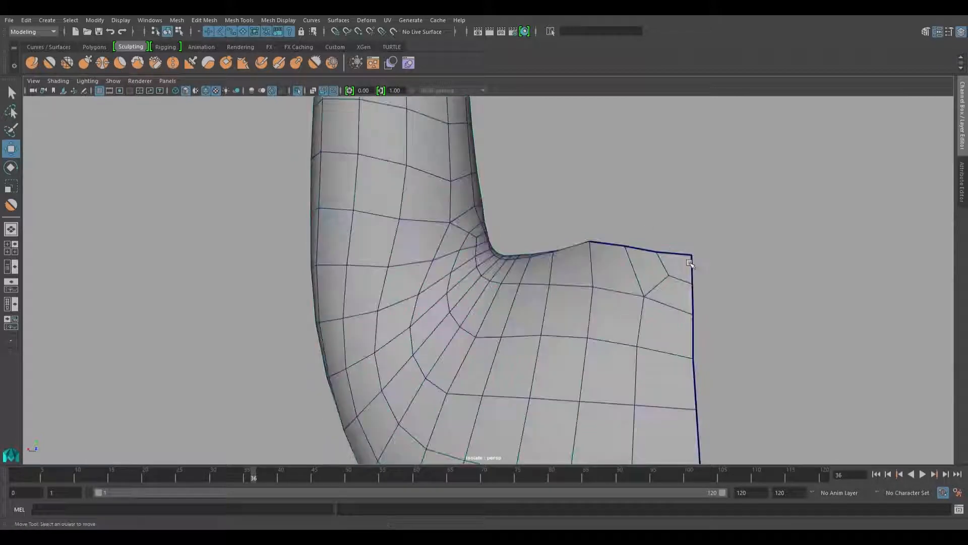
alt+drag(694, 262, 614, 268)
alt+right_drag(614, 268, 521, 291)
mouse_move(520, 291)
alt+mouse_down()
mouse_move(713, 286)
mouse_move(521, 282)
alt+mouse_up()
alt+middle_drag(521, 283, 571, 272)
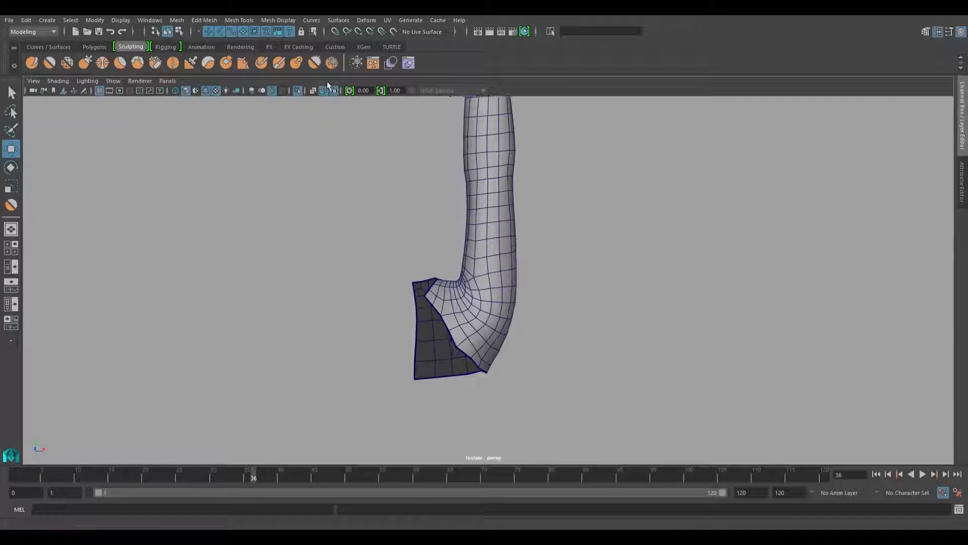
- Turn off isolation and generate an inverted corrective mesh from the sculpted duplicate and the original skinned arm, selected in that order
click(299, 92)
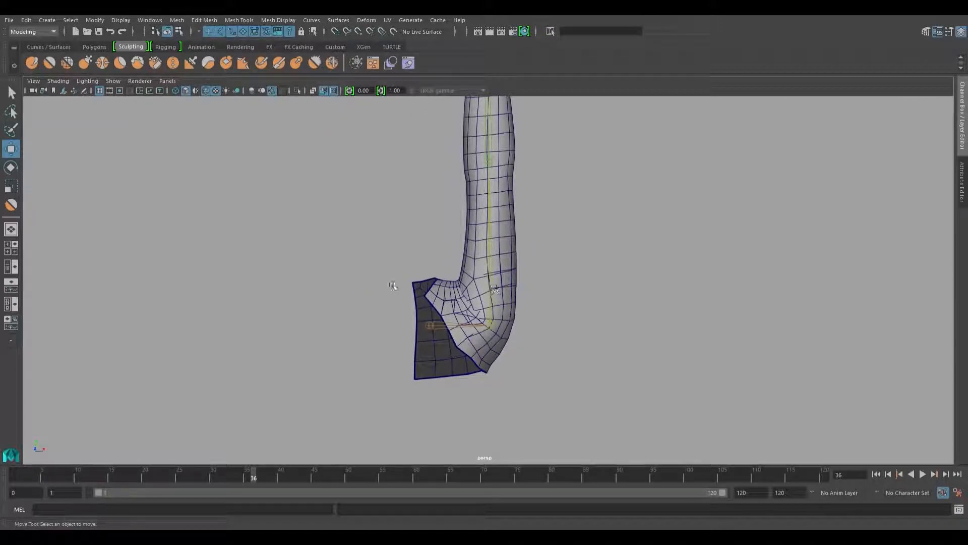
scroll(494, 289, up, 3)
click(437, 293)
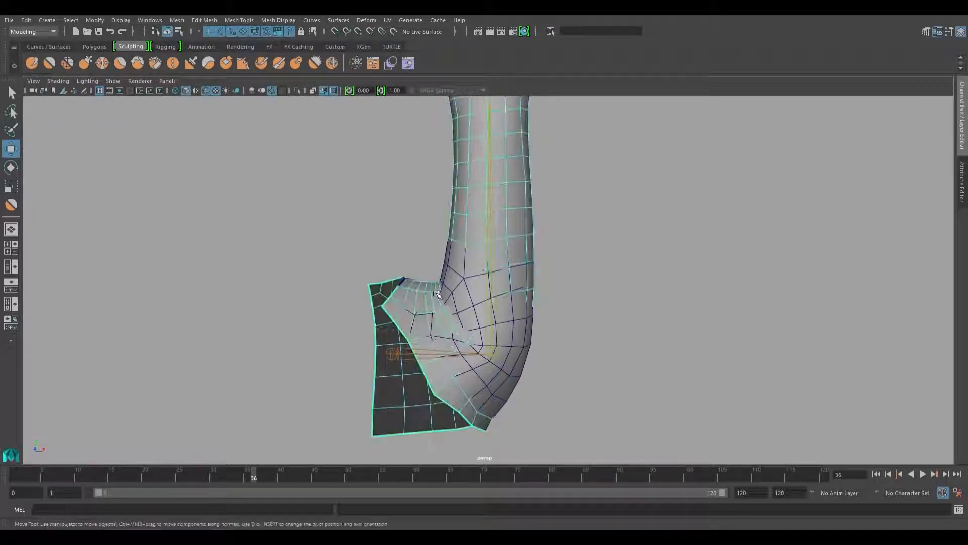
shift+click(532, 367)
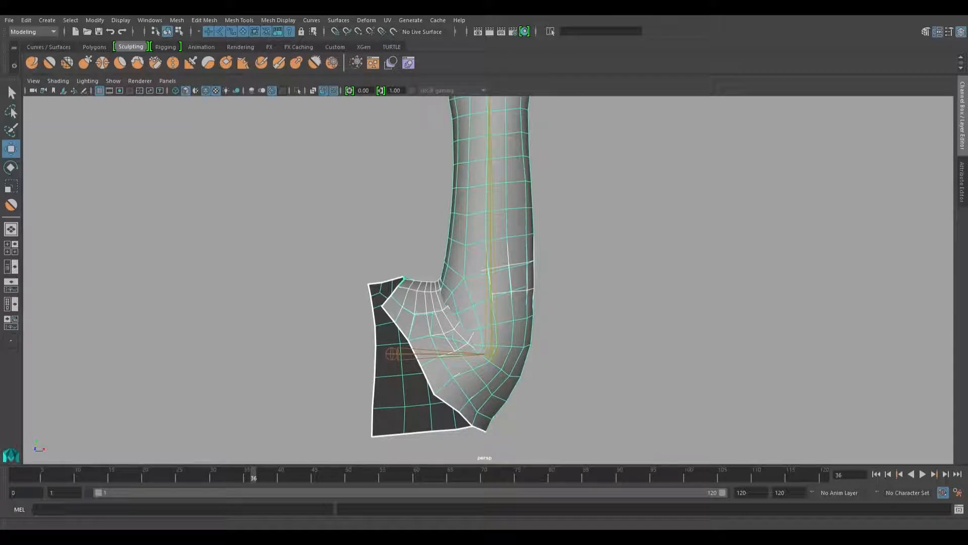
key(Return)
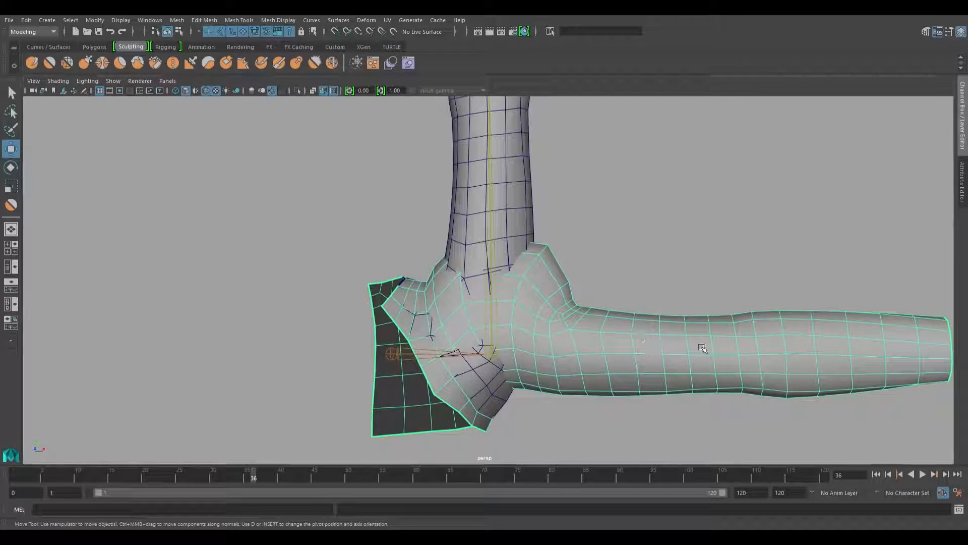
key(f)
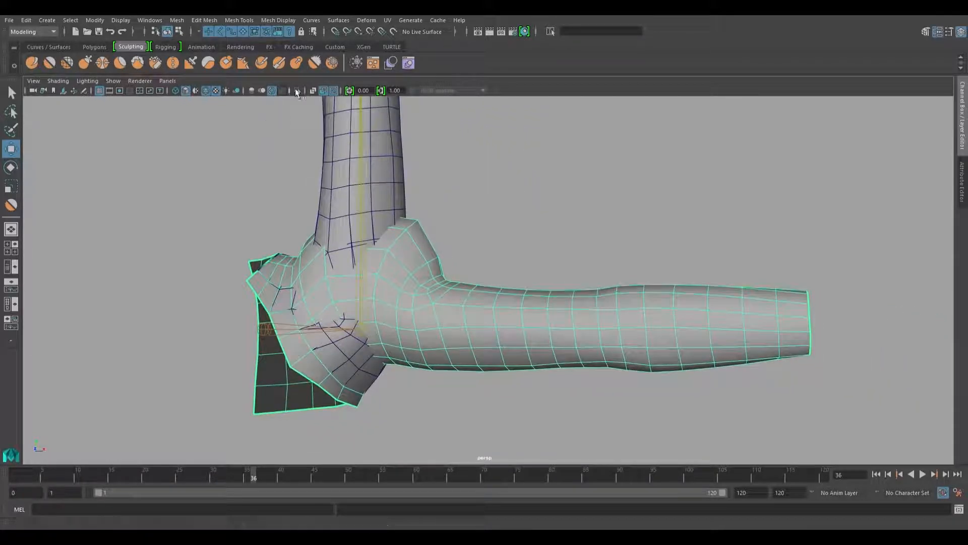
- Examine the inverted corrective mesh in isolation, then show the whole scene again and hide the corrective mesh
click(297, 91)
alt+drag(569, 285, 402, 270)
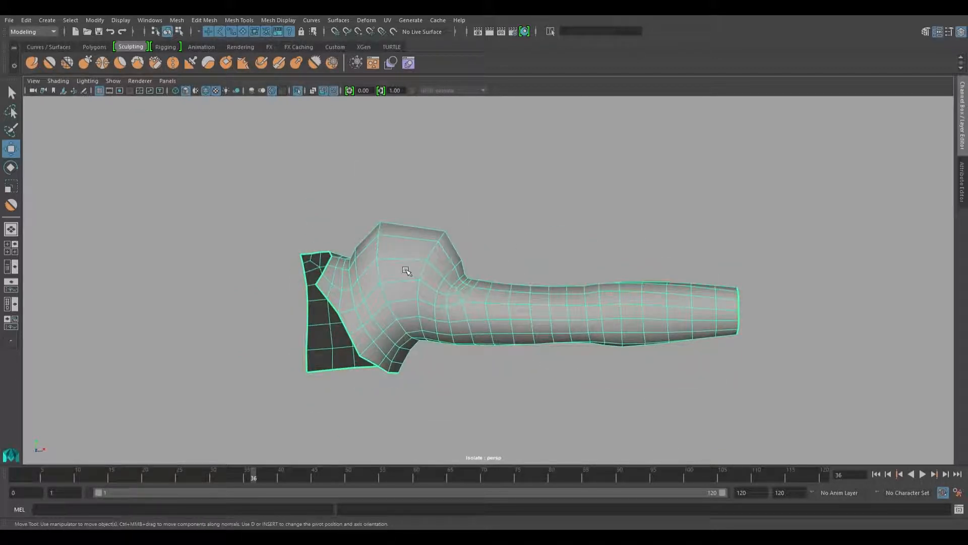
click(298, 90)
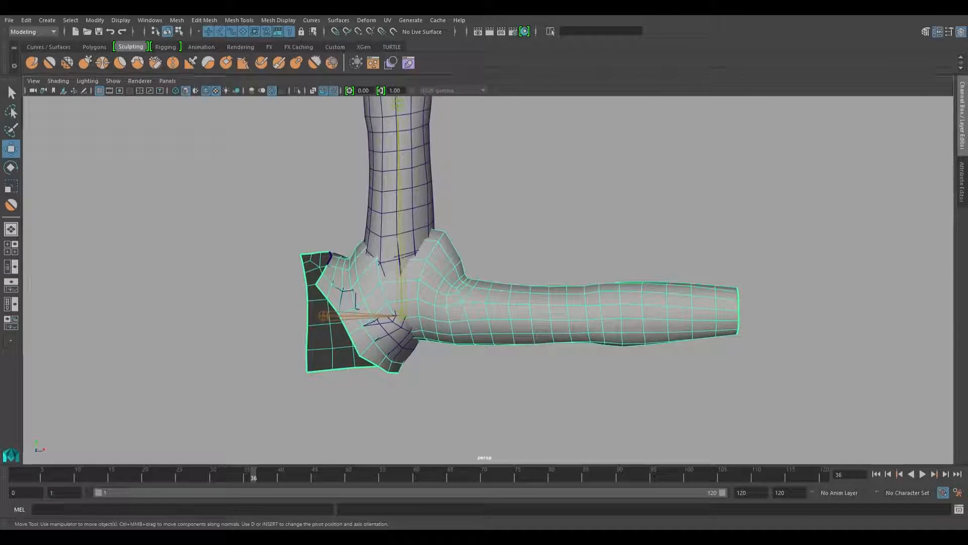
key(h)
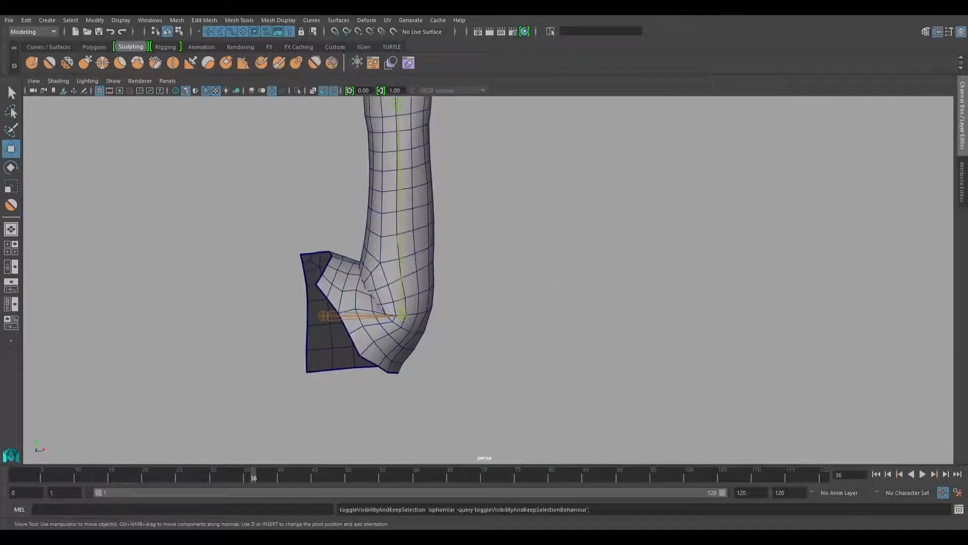
- Create a blend shape on the original arm using the inverted mesh Arm_geo2 as its target, and show the arm's channels
click(430, 281)
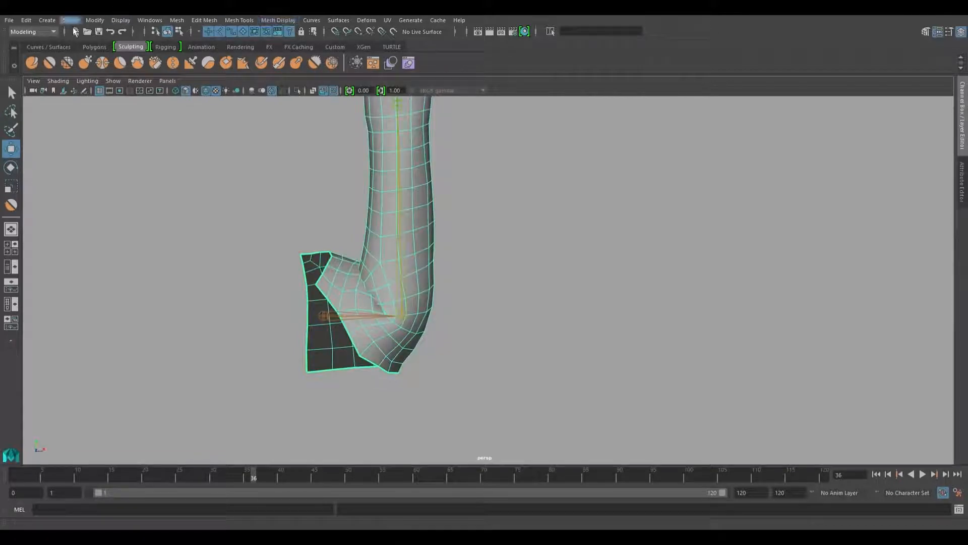
key(F3)
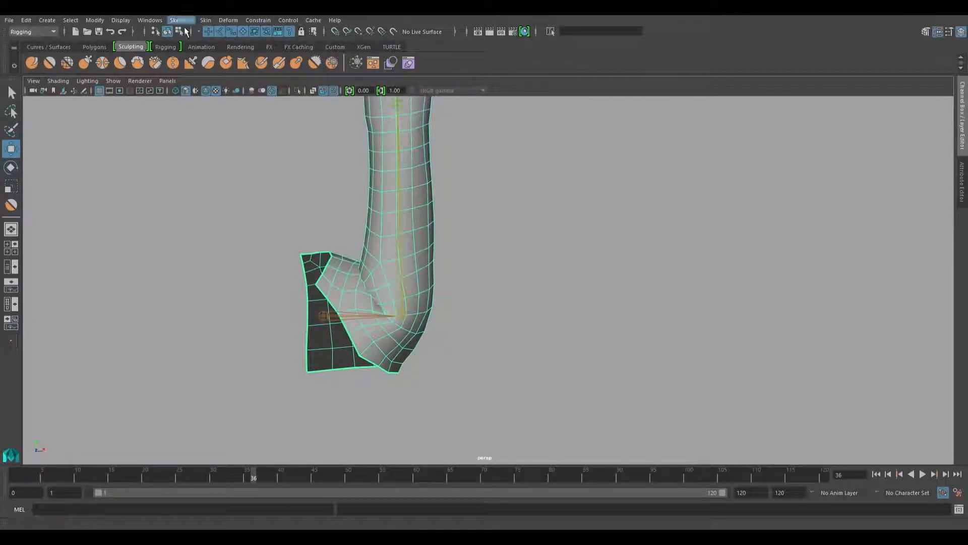
key(ctrl+a)
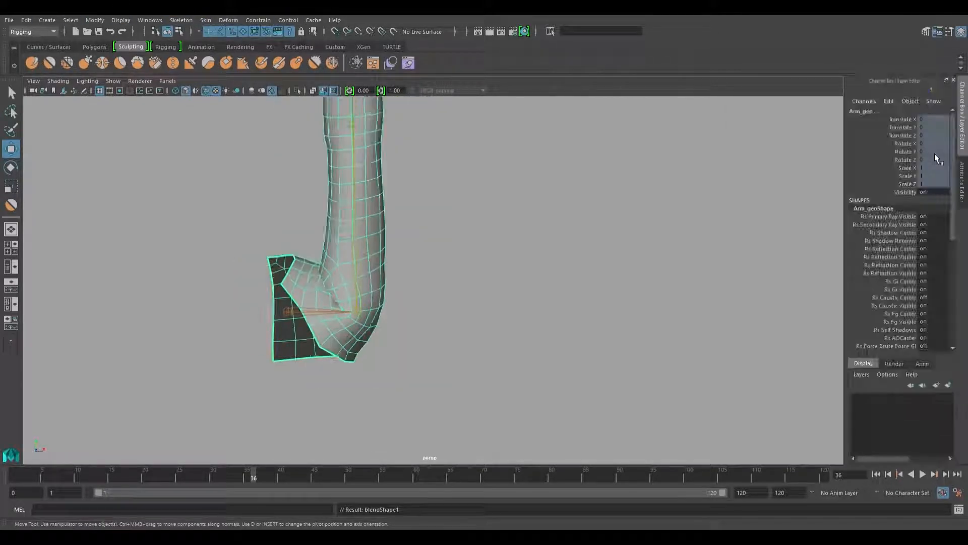
- Set the Arm_geo2 blend shape weight to 1 and reorder the arm's deformers so skinCluster1 comes above blendShape1
alt+right_drag(436, 352, 417, 298)
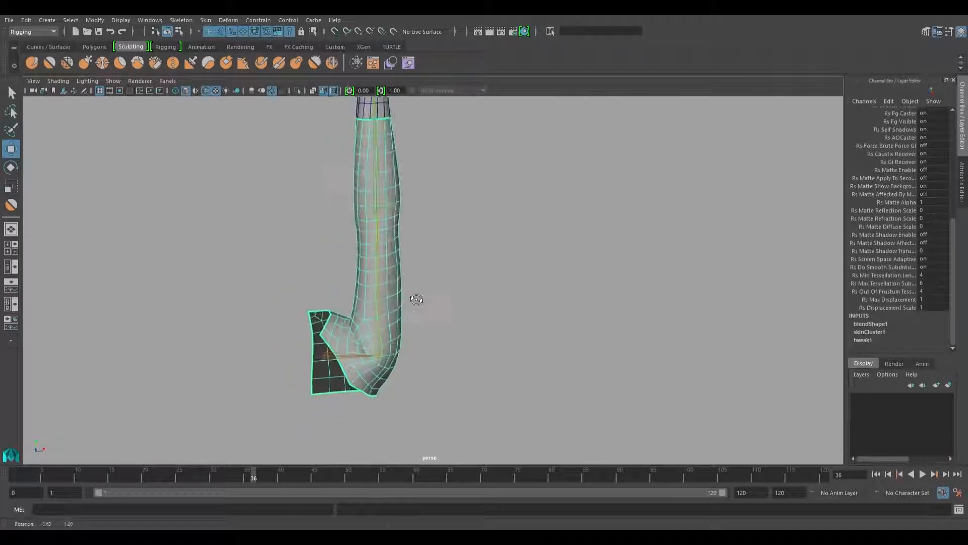
click(888, 323)
click(903, 339)
middle_drag(515, 337, 526, 339)
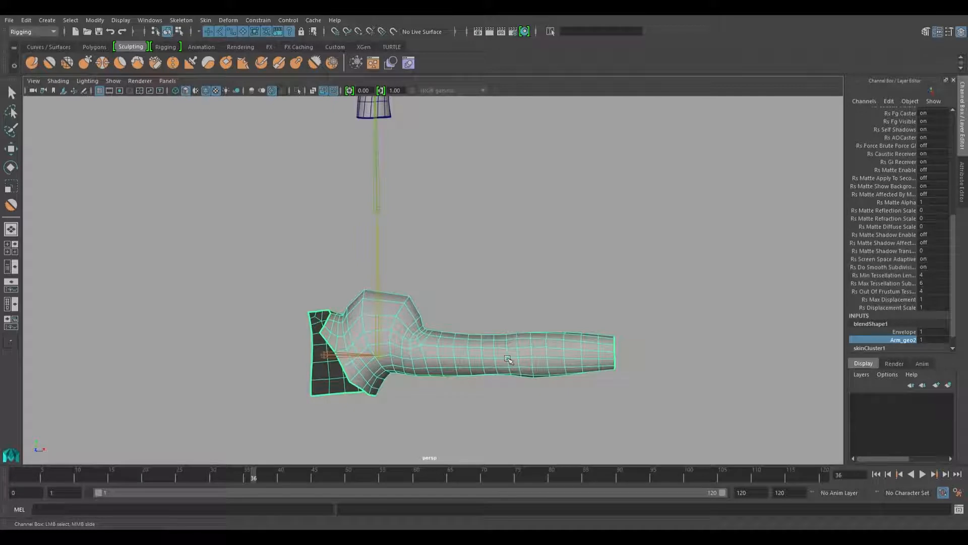
key(w)
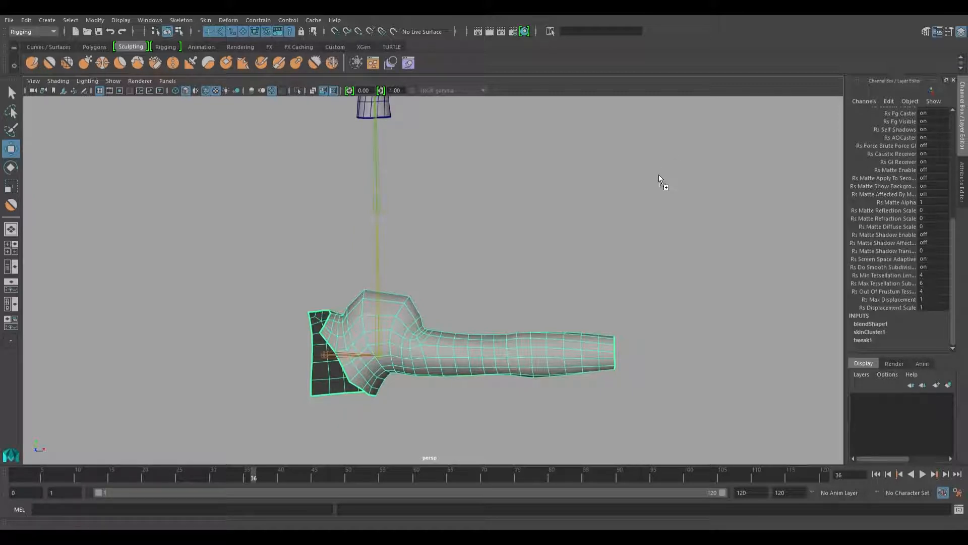
middle_drag(659, 174, 659, 175)
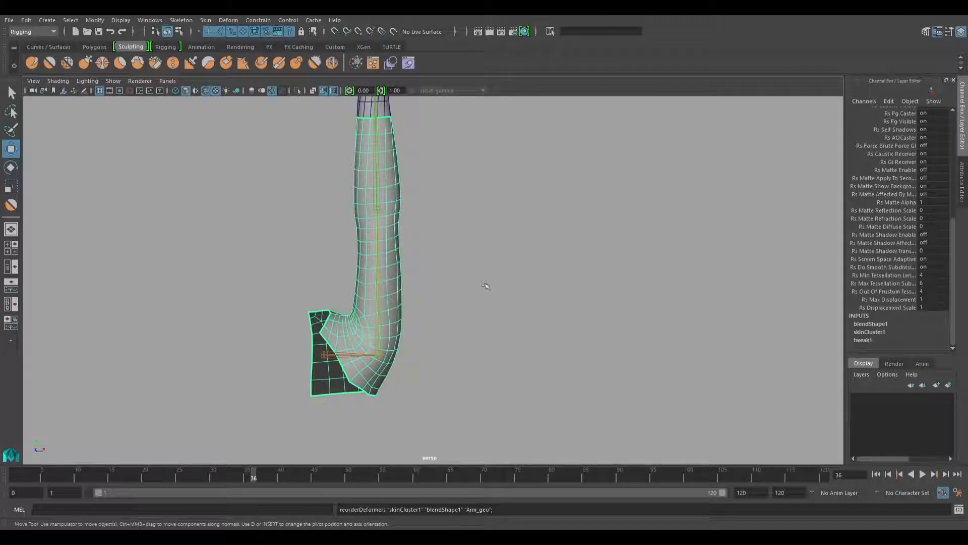
- Unhide the sculpted duplicate Arm_geo1 and move it about 29.8 cm along X beside the original arm
key(ctrl+z)
key(ctrl+z)
key(ctrl+z)
scroll(432, 377, down, 10)
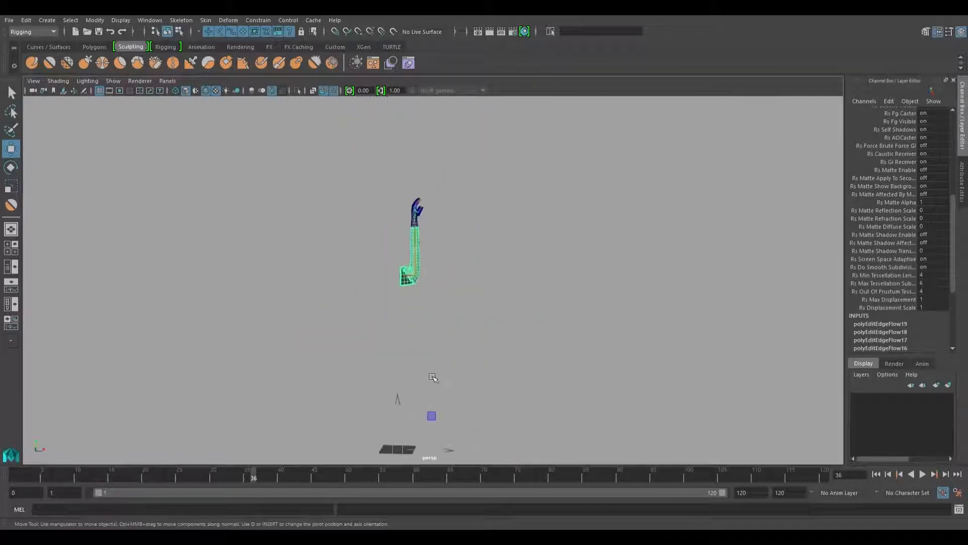
key(ctrl+d)
drag(450, 456, 495, 462)
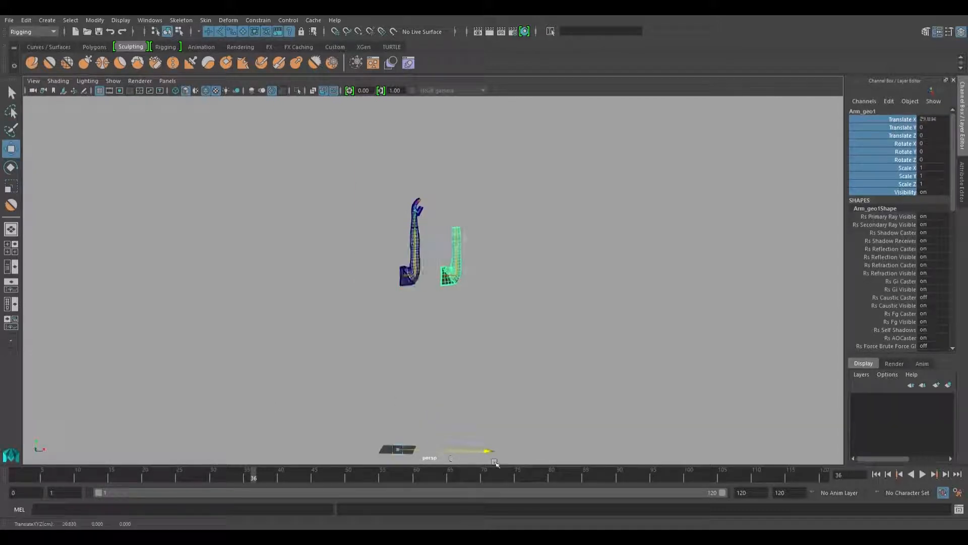
- Compare the original arm with the sculpted duplicate side by side, and hide the duplicate
scroll(416, 275, up, 10)
click(538, 239)
click(515, 238)
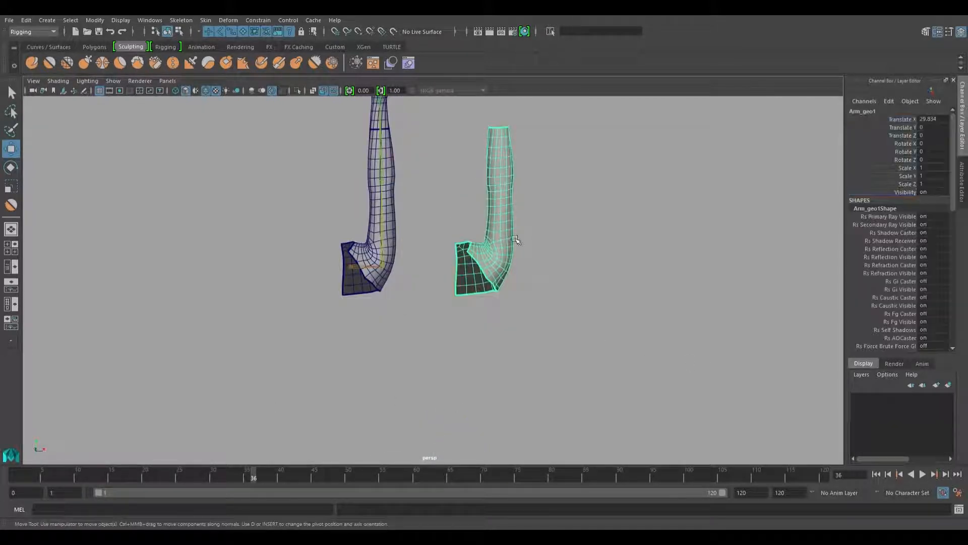
alt+drag(515, 240, 373, 267)
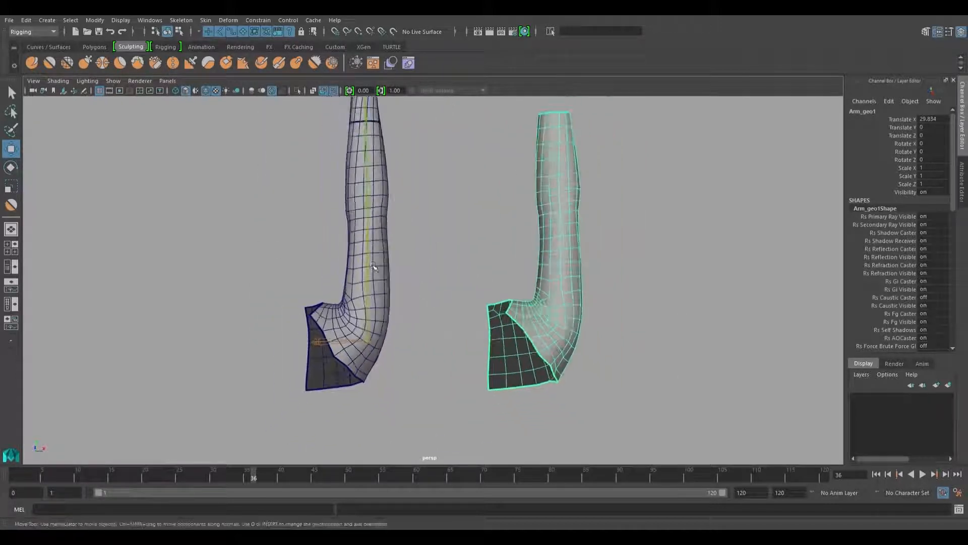
click(376, 270)
click(569, 295)
key(ctrl+h)
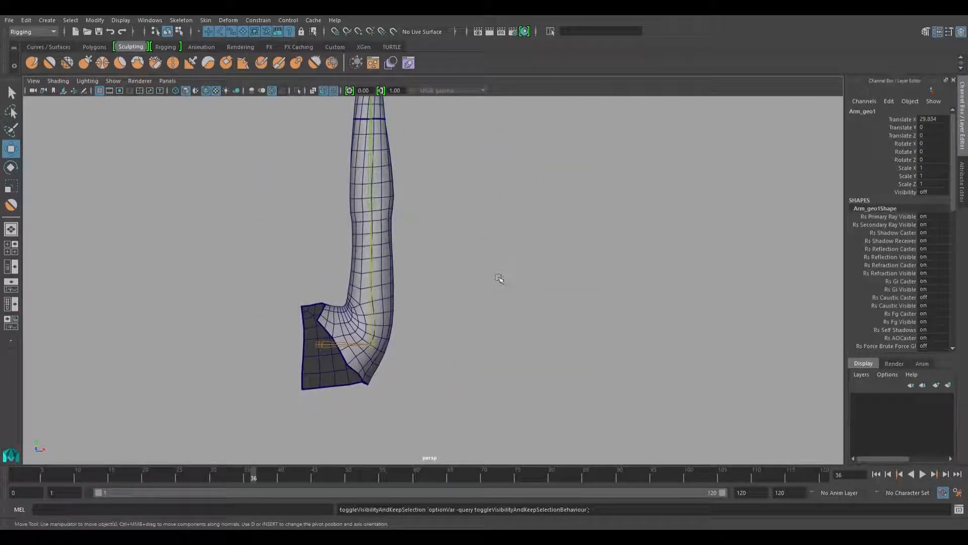
- Set the Arm_geo2 weight of blendShape1 on the original arm mesh to 0
click(372, 264)
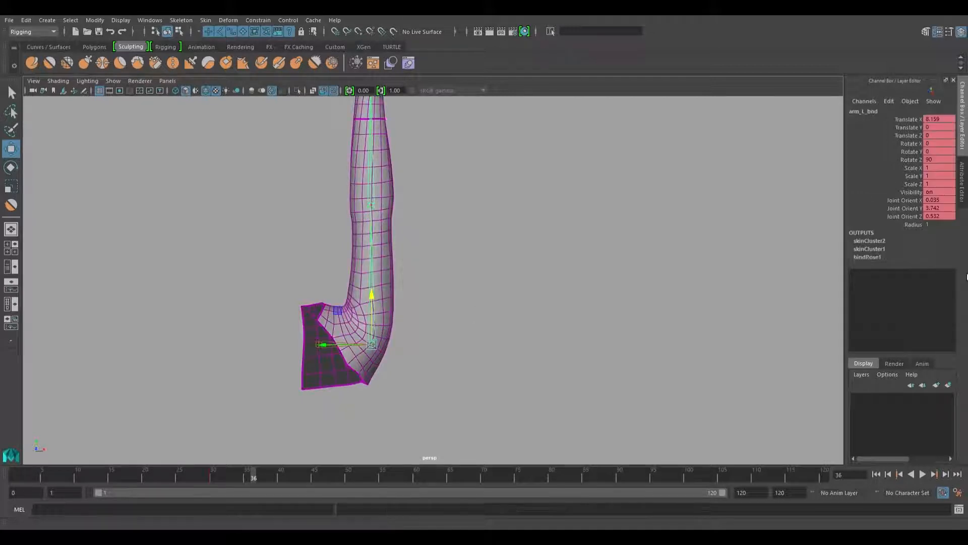
click(366, 283)
scroll(883, 252, down, 10)
click(871, 332)
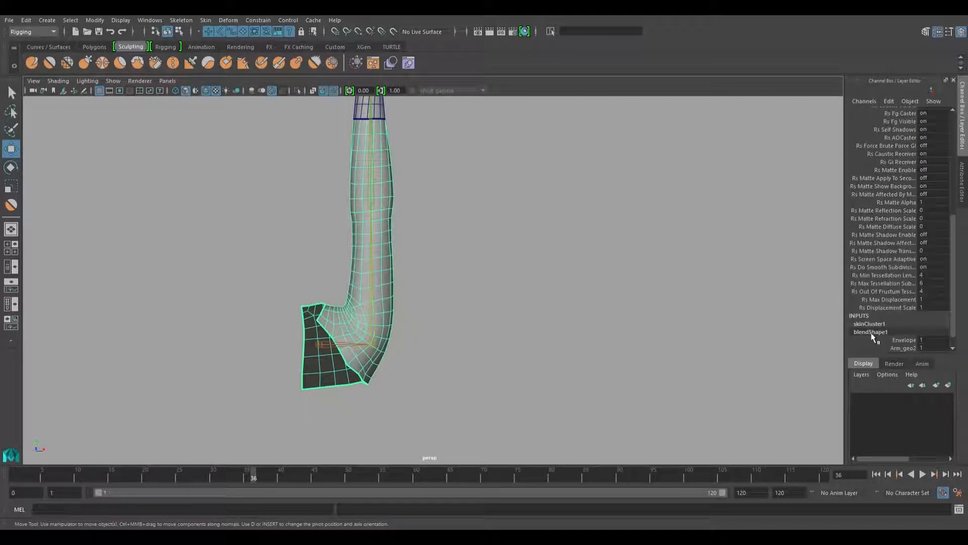
click(927, 349)
text(0)
key(Return)
- Return the timeline to frame 1 and switch to the Animation menu set
drag(257, 474, 14, 474)
click(53, 31)
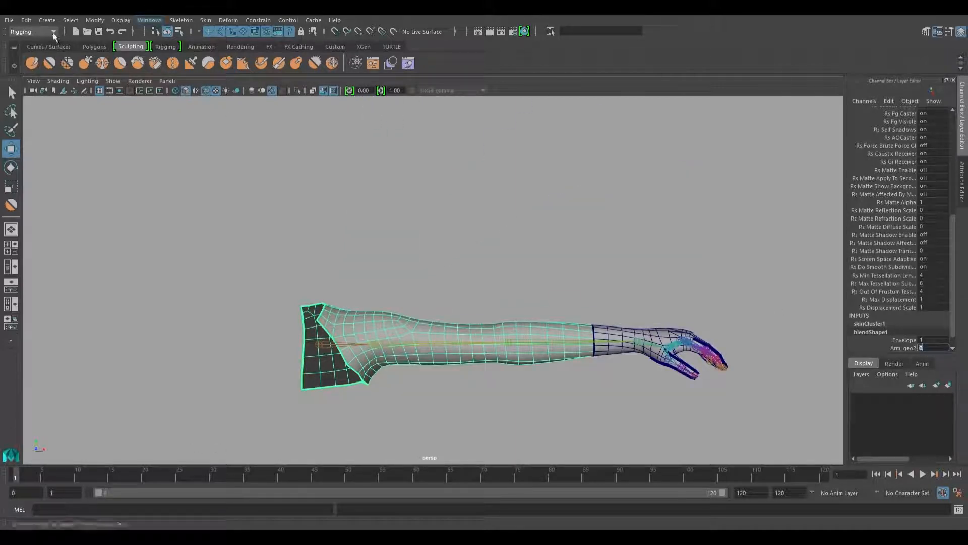
click(42, 68)
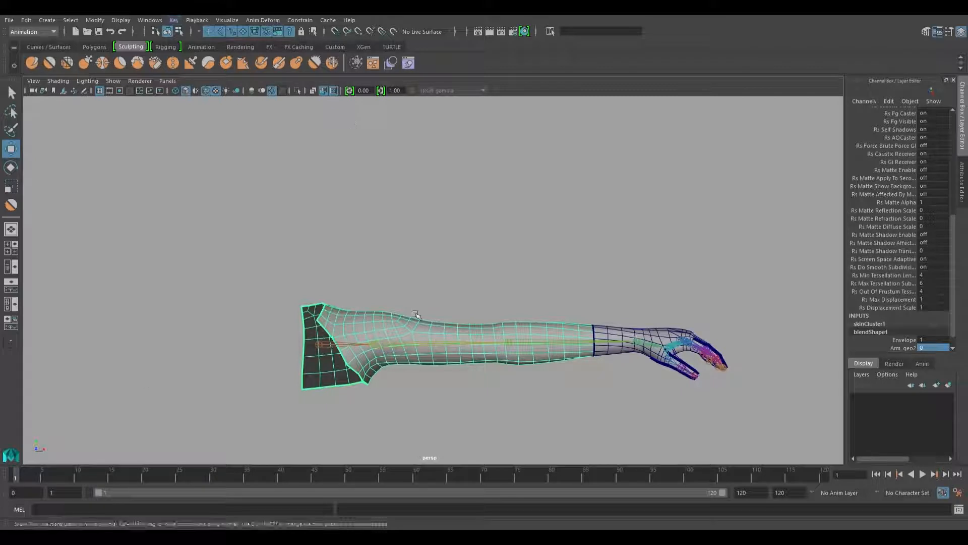
- Select the arm_L_bnd joint as driver and set a driven key for blendShape1's Arm_geo2 weight at 0 on frame 1
click(423, 348)
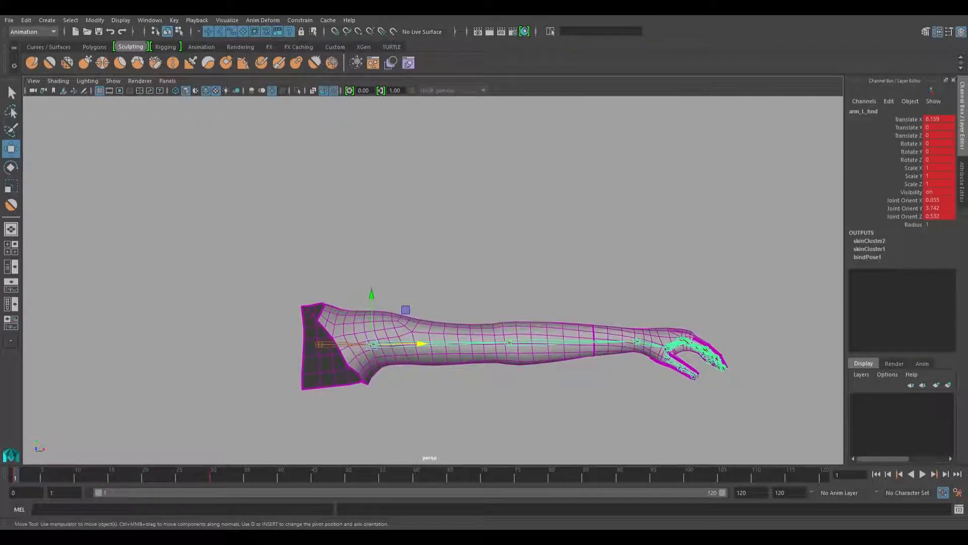
key(ctrl+z)
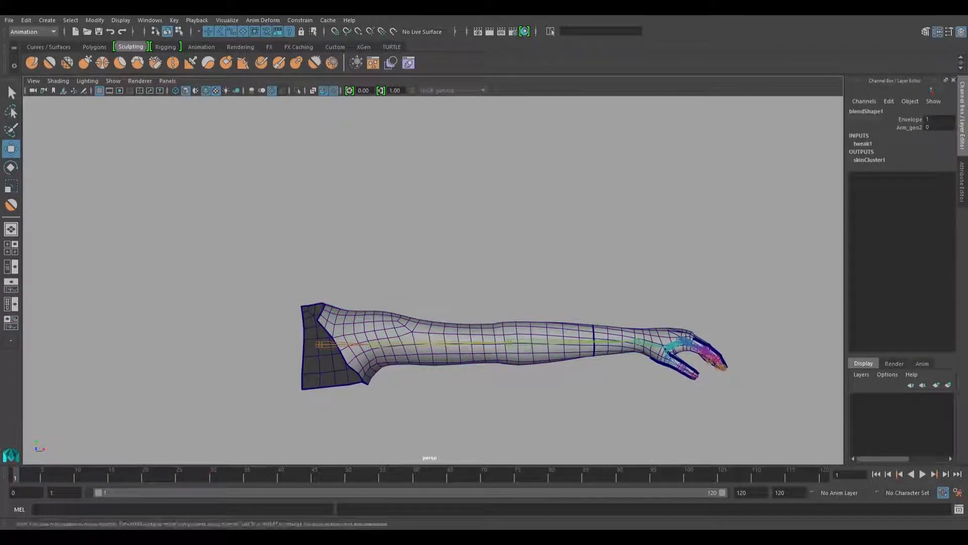
click(414, 344)
mouse_move(4, 474)
mouse_down()
mouse_move(18, 473)
mouse_move(17, 492)
mouse_move(41, 478)
mouse_move(239, 485)
mouse_move(15, 481)
mouse_up()
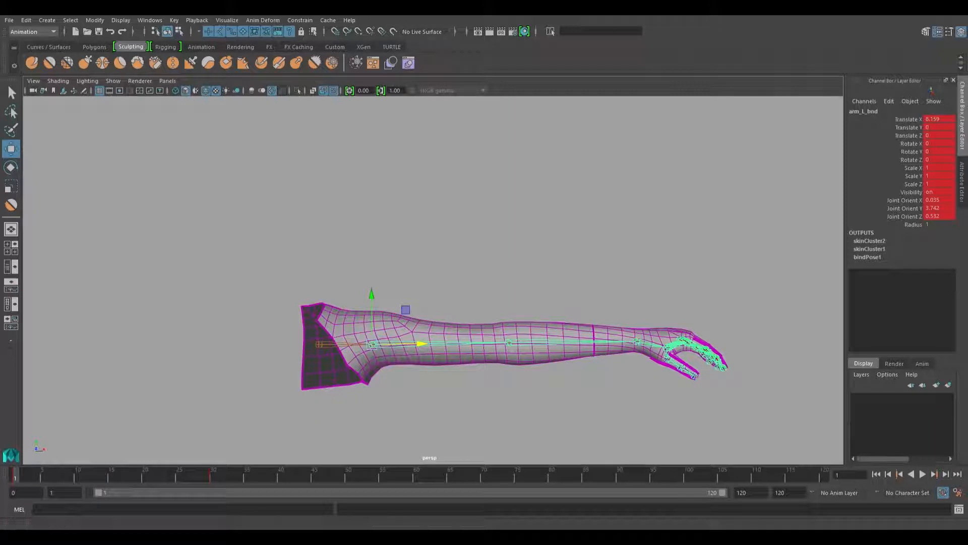
- Go to frame 30, where the arm is fully raised, and set a driven key with blendShape1's Arm_geo2 weight at 1
key(alt+v)
key(alt+v)
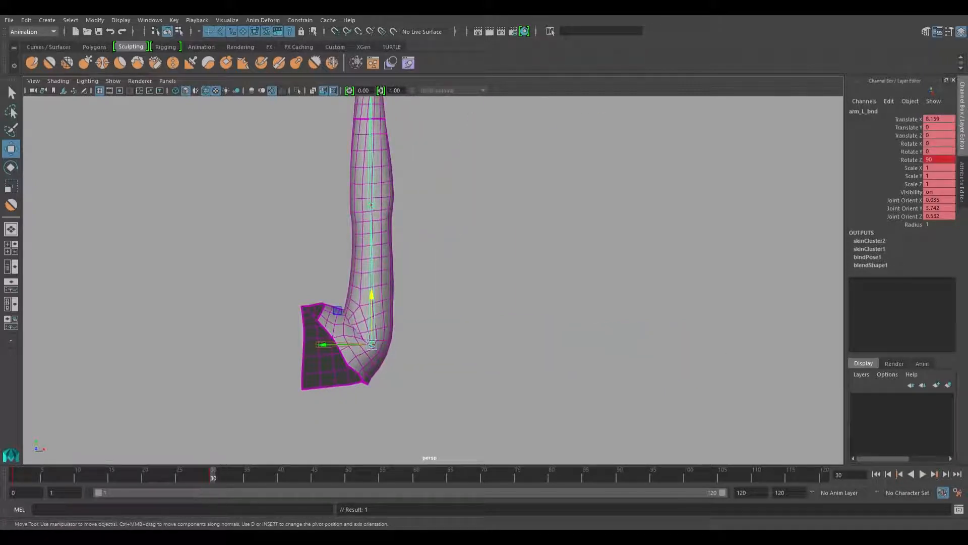
click(871, 265)
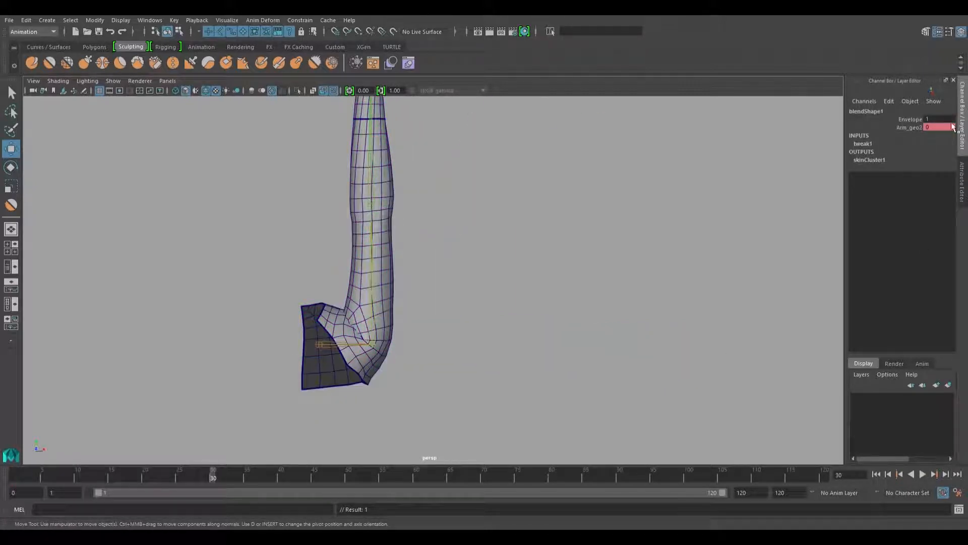
click(941, 127)
text(1)
key(Return)
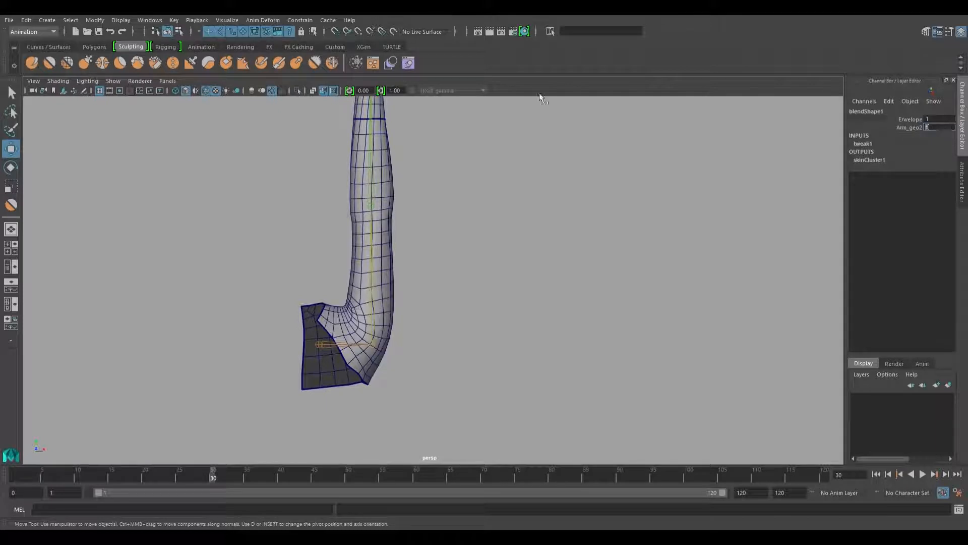
key(Return)
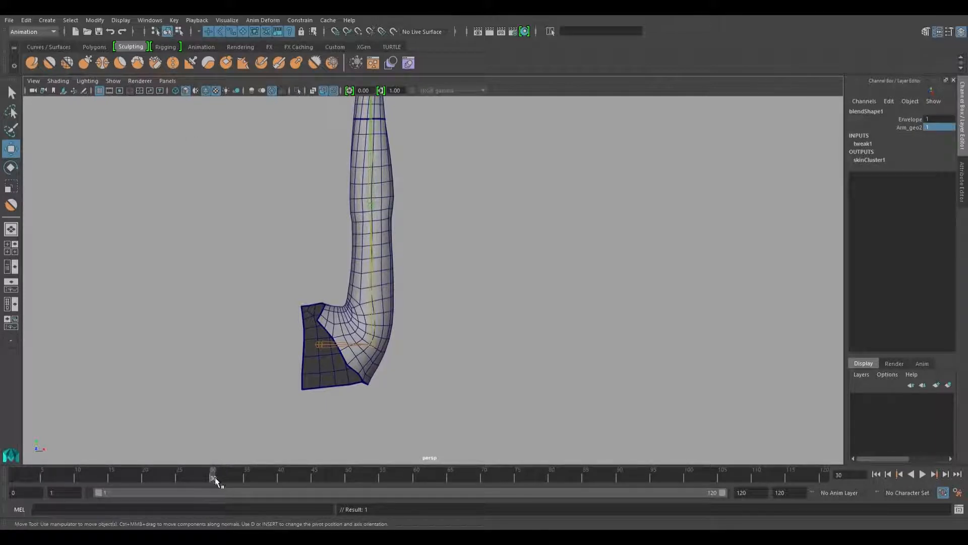
- Scrub back to frame 15 and set a driven key with the Arm_geo2 weight at 0.2
drag(215, 477, 116, 482)
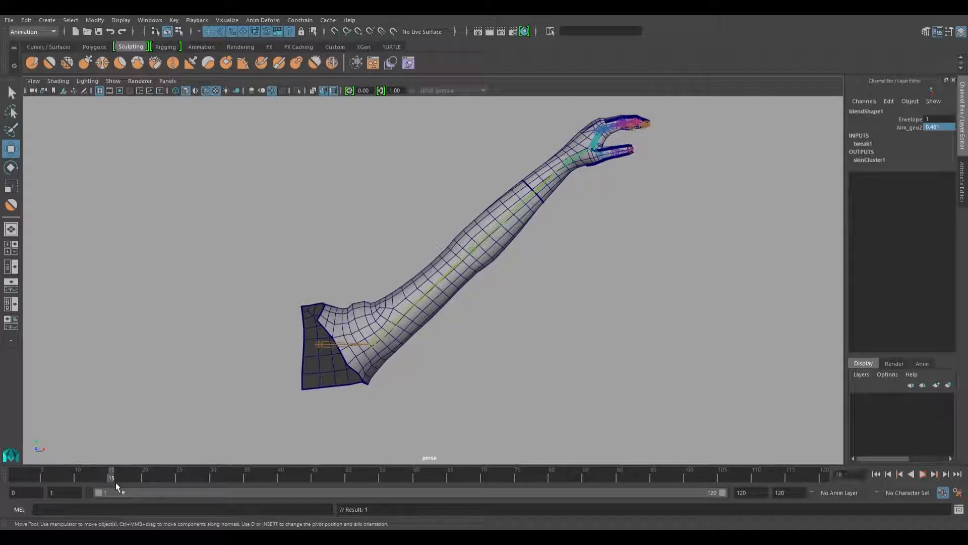
double_click(942, 128)
text(0.2)
key(Return)
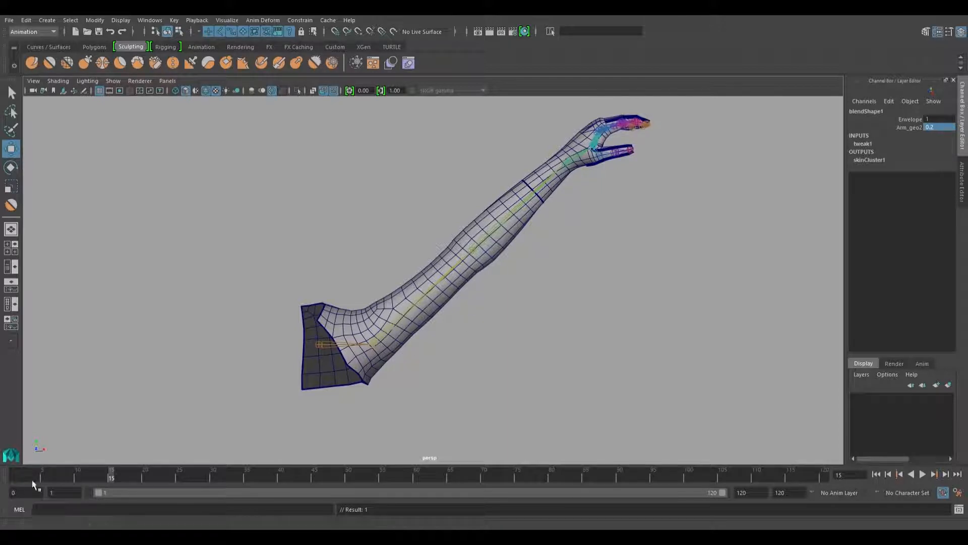
- Play the arm raise up to frame 22, key the Arm_geo2 weight at 0.6 there, and scrub the motion to check it
key(alt+v)
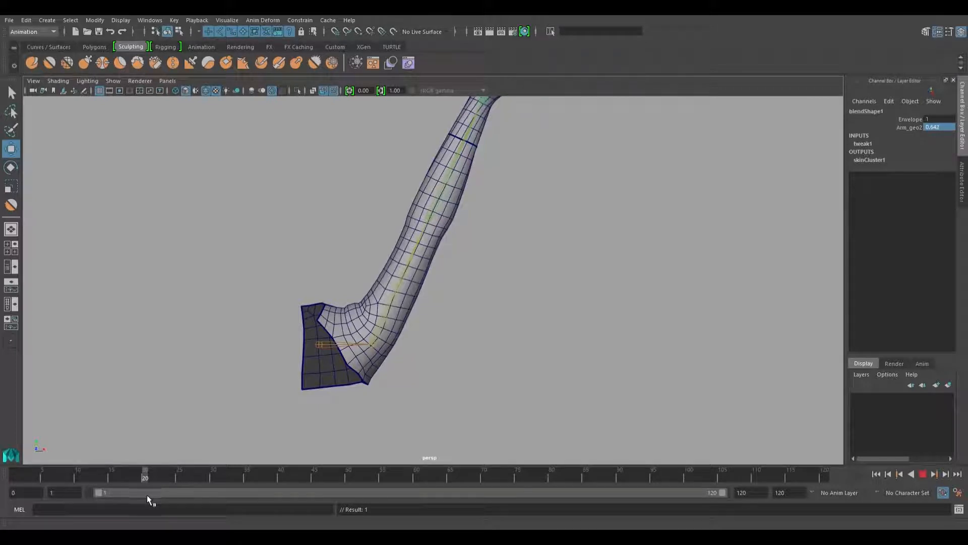
key(Escape)
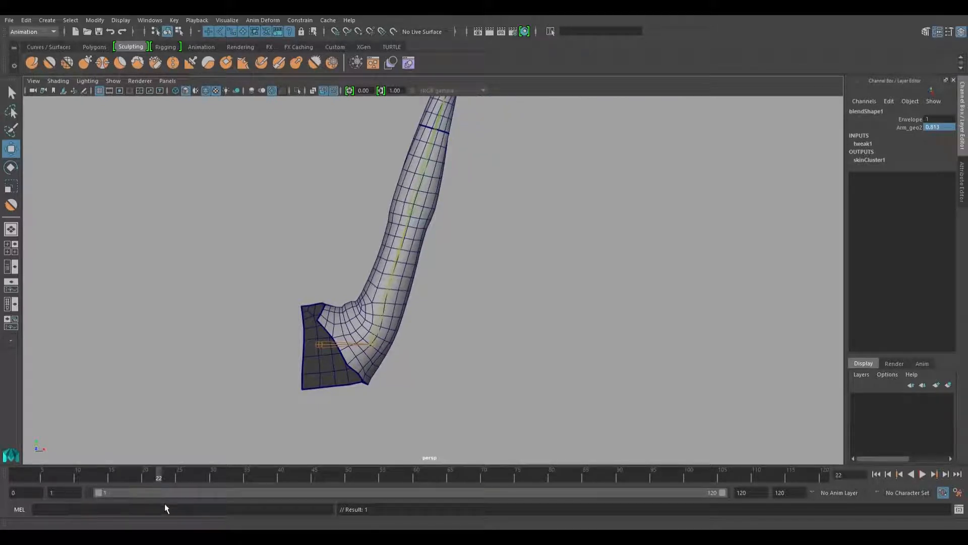
double_click(933, 127)
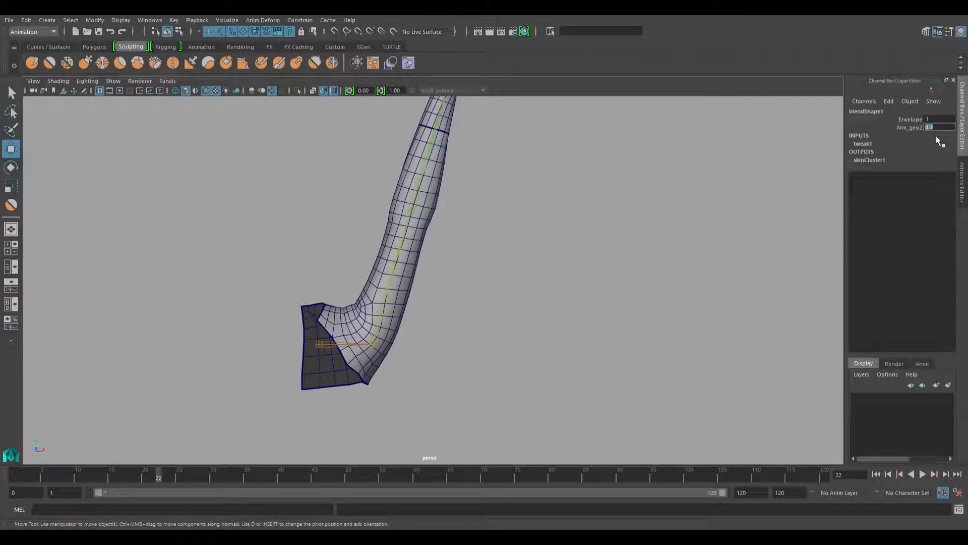
key(Return)
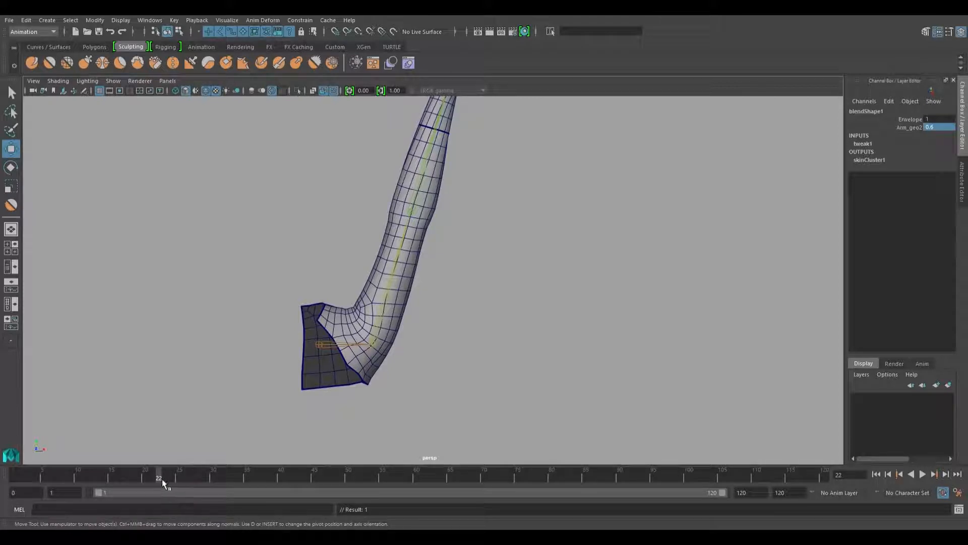
drag(162, 479, 122, 447)
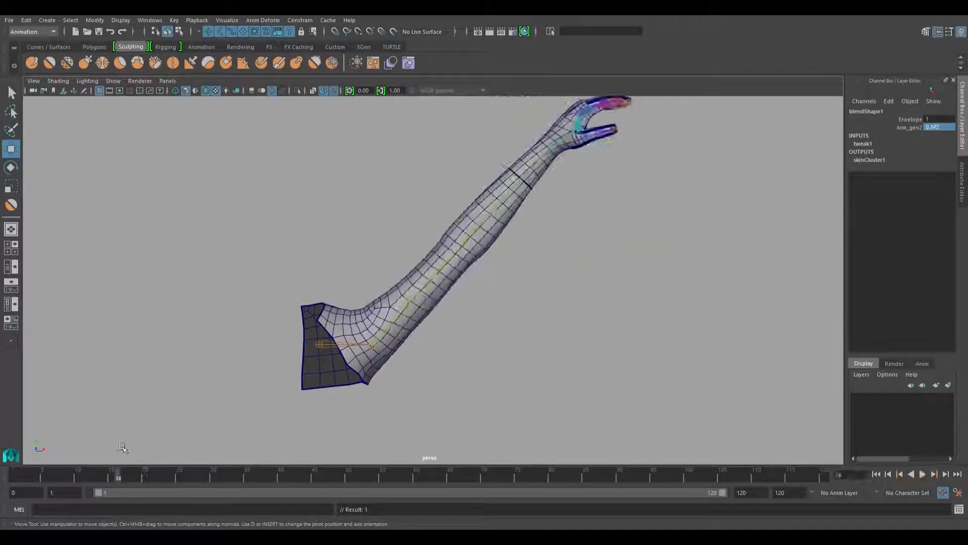